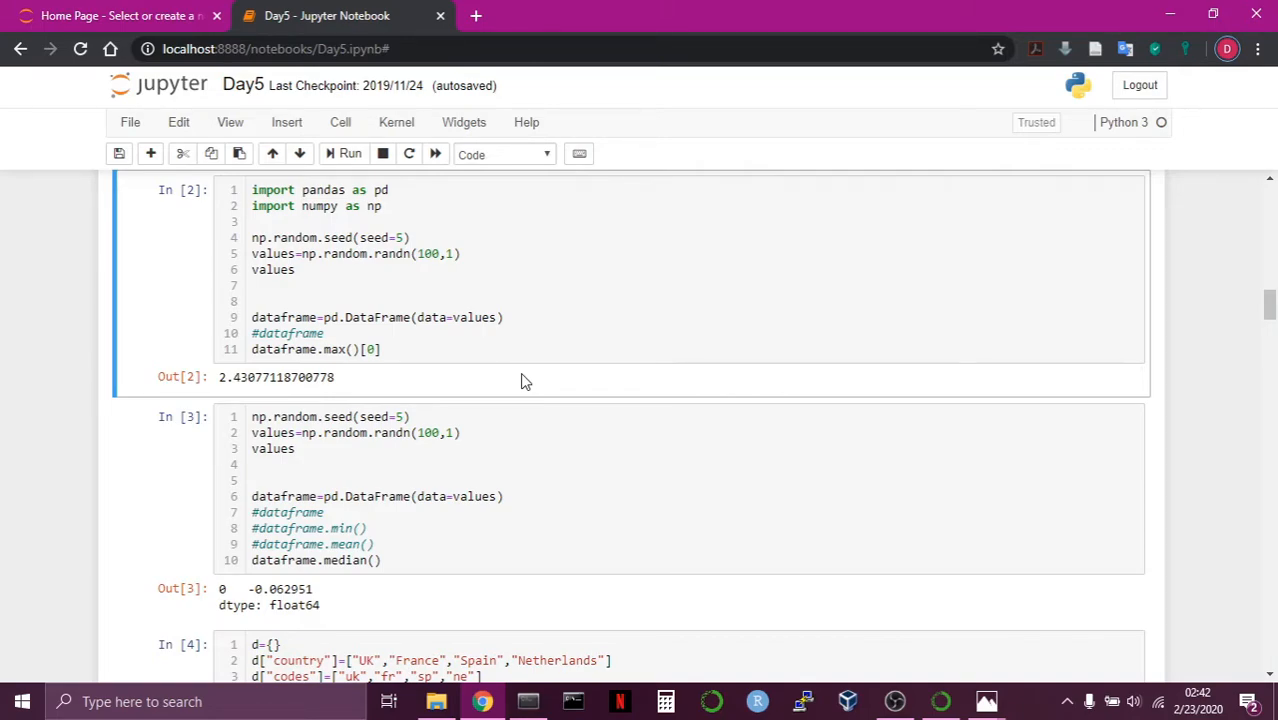
Review the code cells, outputs and charts in the Day5 notebook and in its exported Day5.html version.
scroll(440, 394, "down", 1)
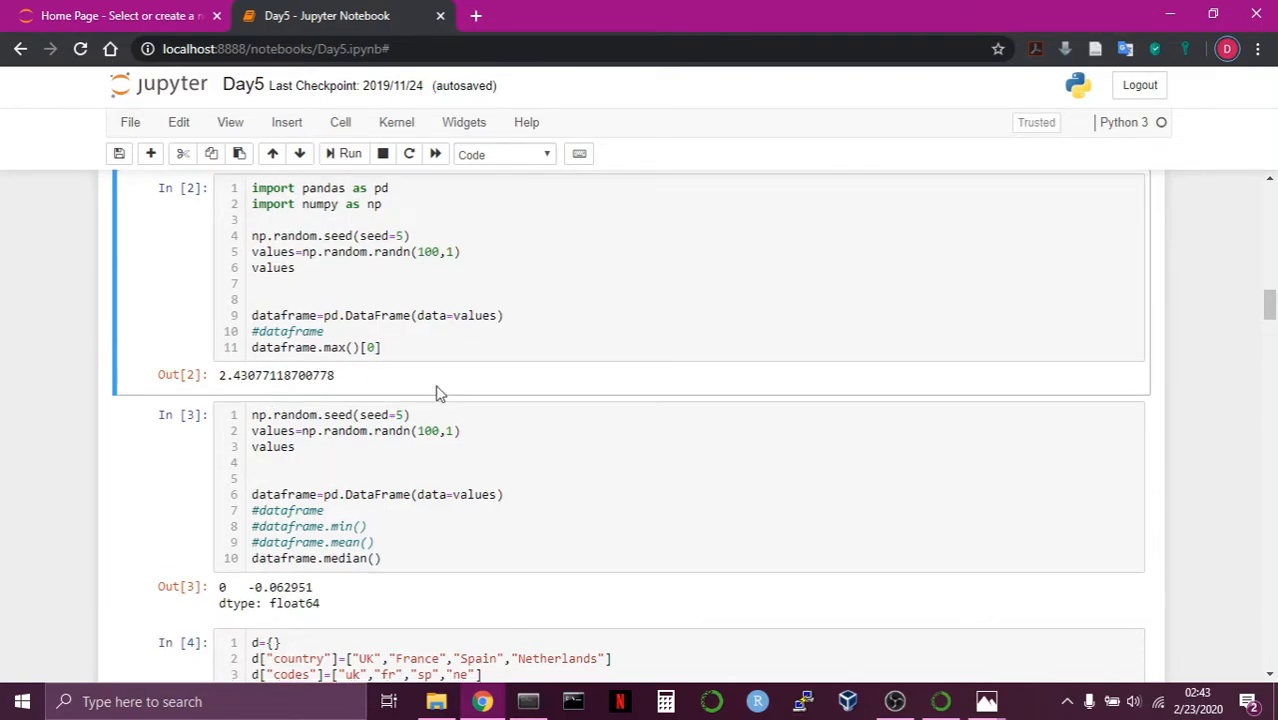
scroll(440, 394, "down", 3)
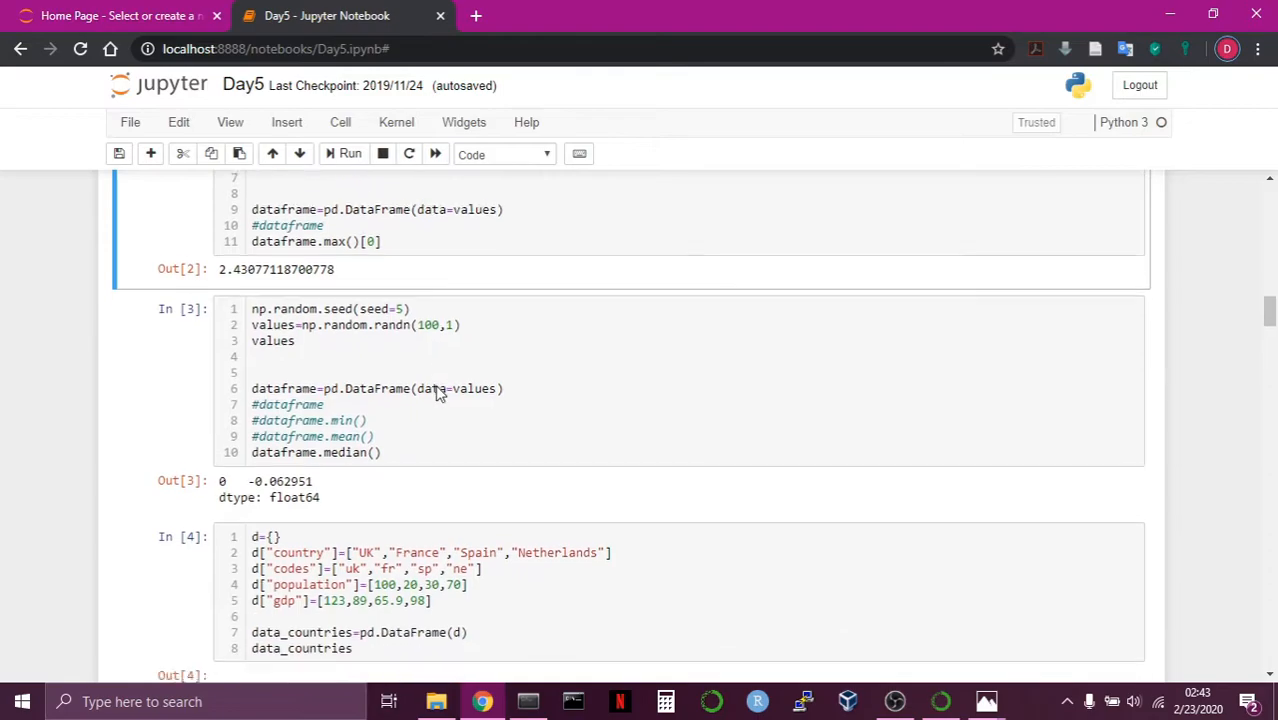
scroll(440, 394, "down", 2)
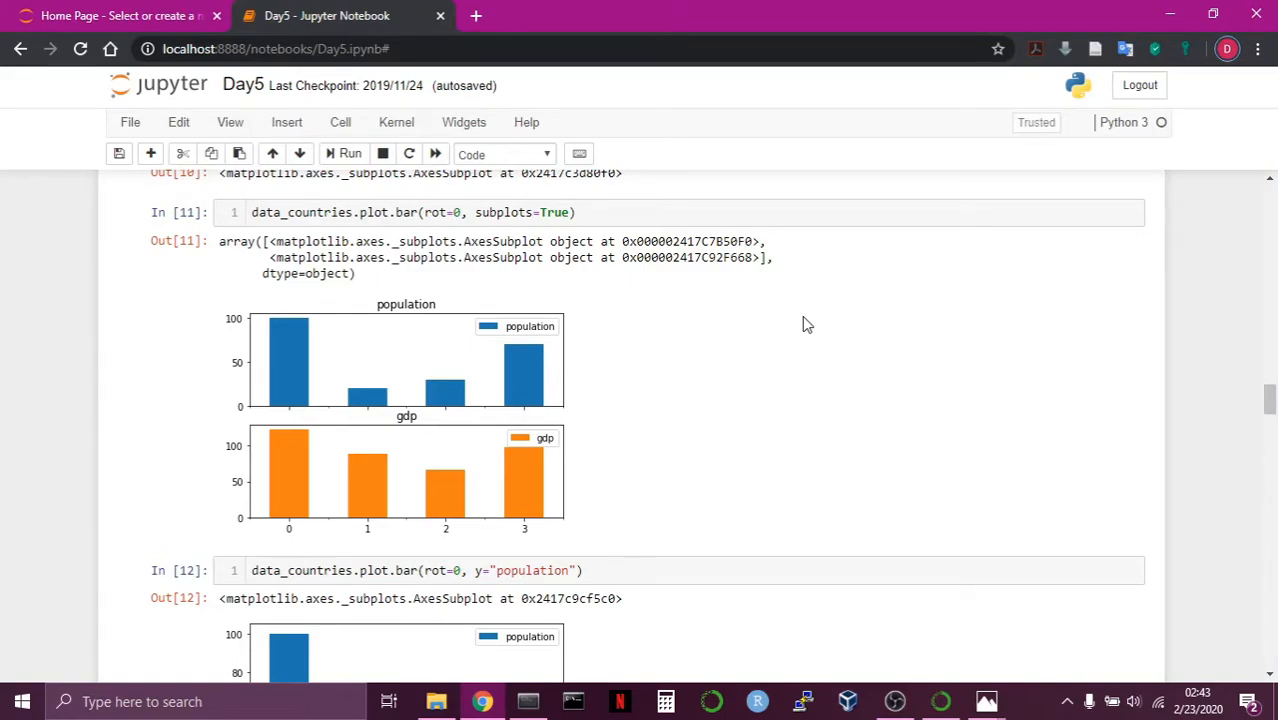
scroll(802, 316, "up", 15)
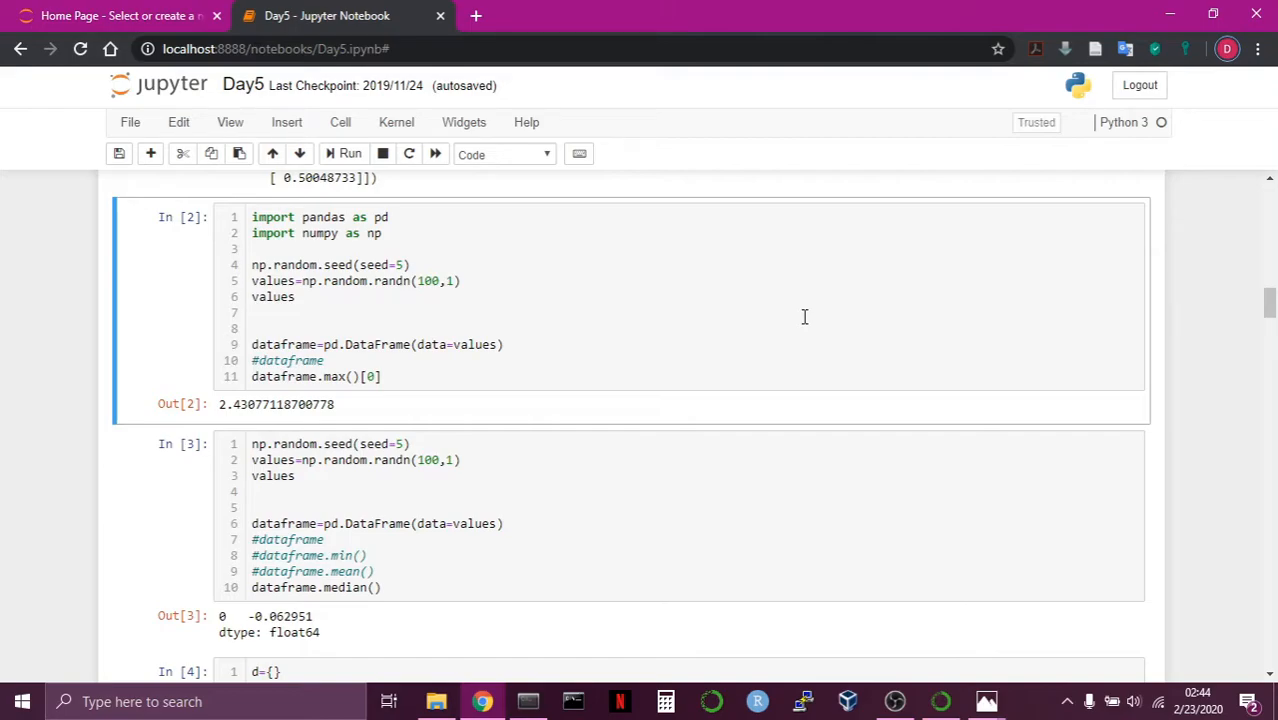
left_click(436, 701)
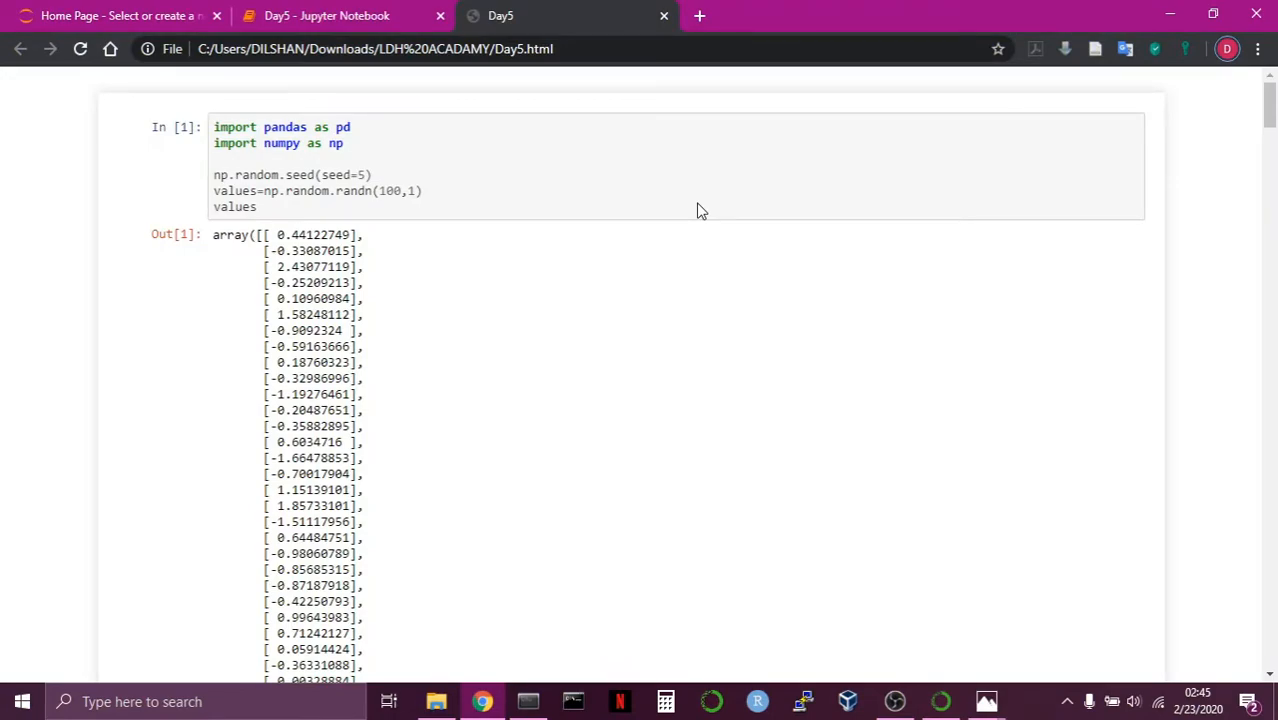
scroll(700, 210, "down", 20)
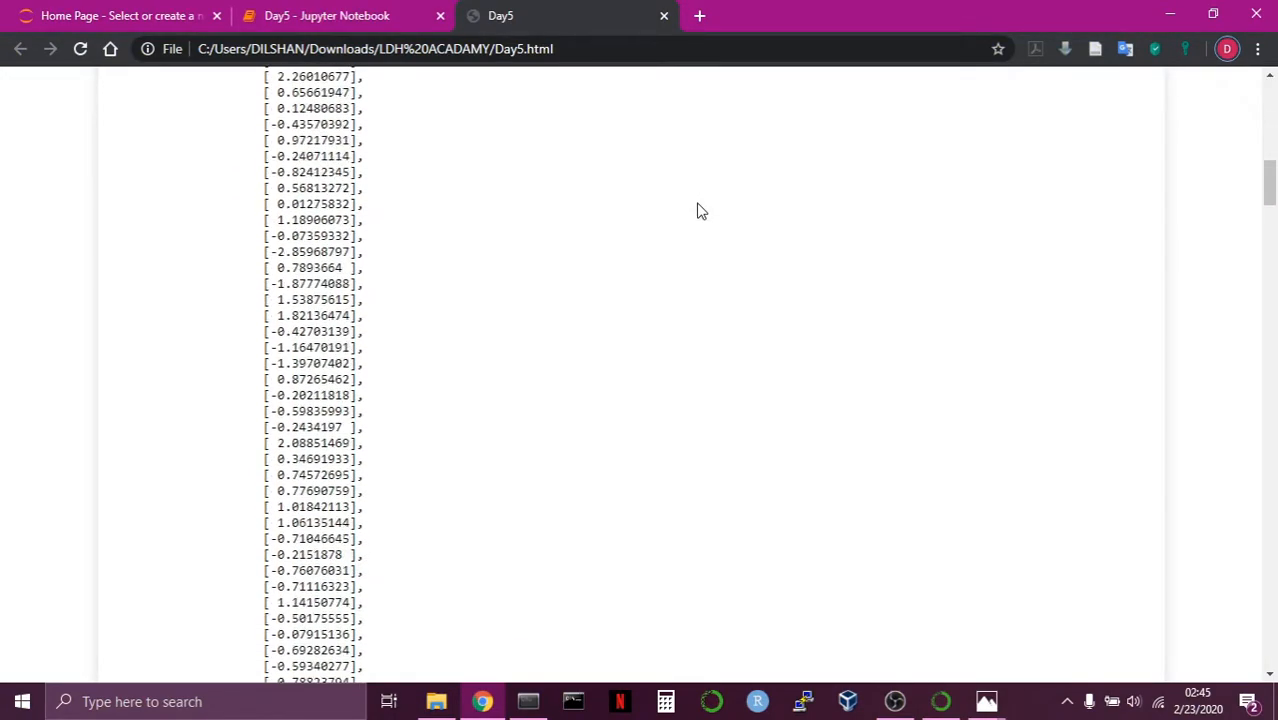
scroll(700, 210, "down", 3)
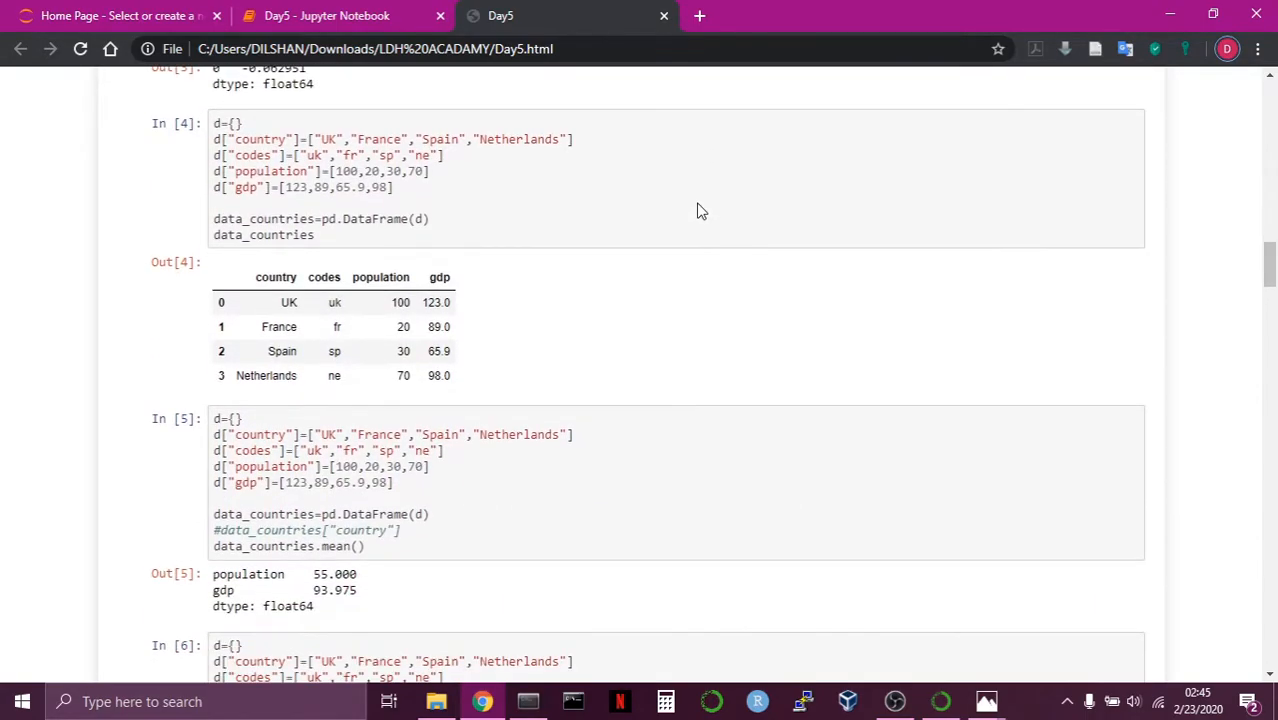
scroll(700, 210, "down", 3)
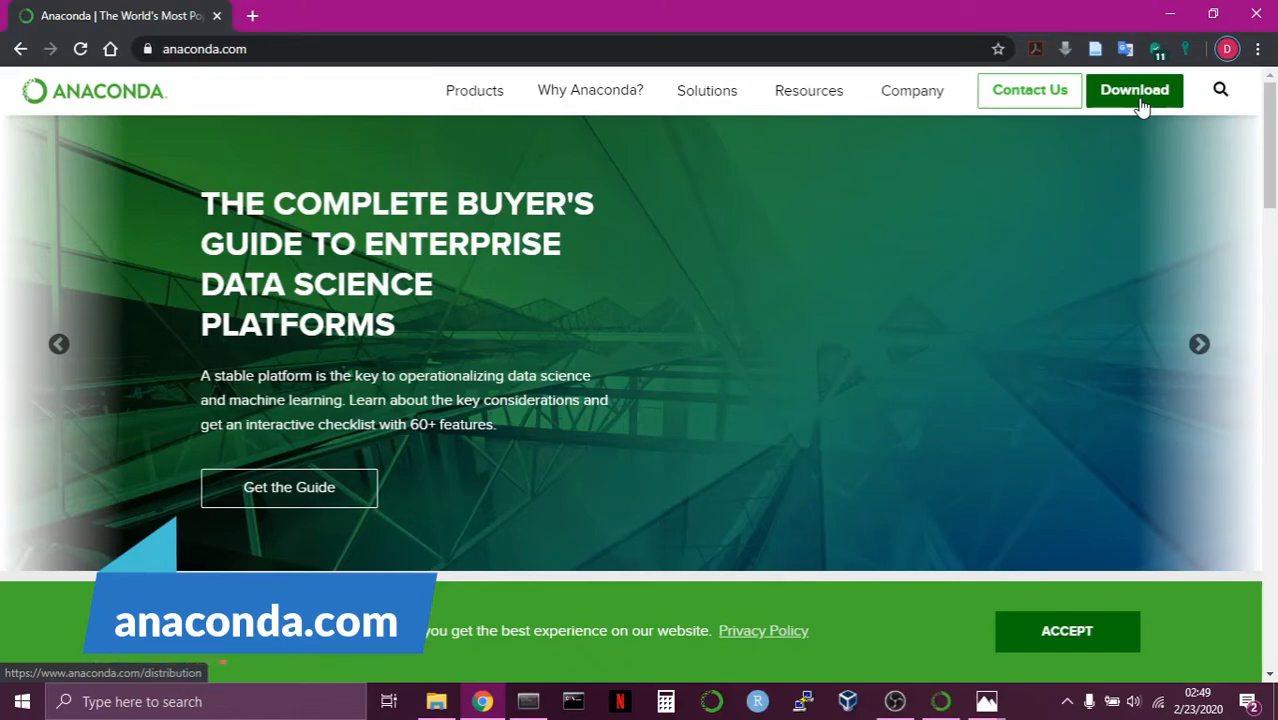
Download the 64-bit graphical Windows installer of Anaconda 2019.10 for Python 3.7 and show the full downloads list.
left_click(1134, 92)
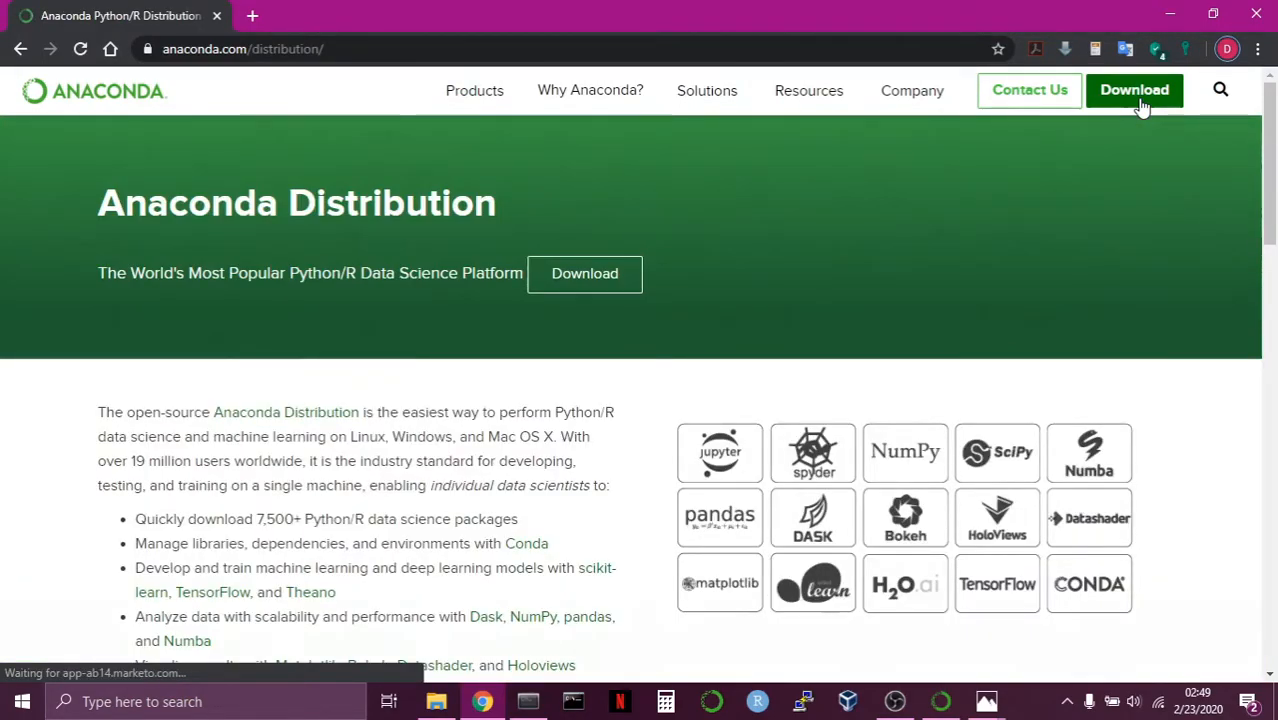
left_click(627, 290)
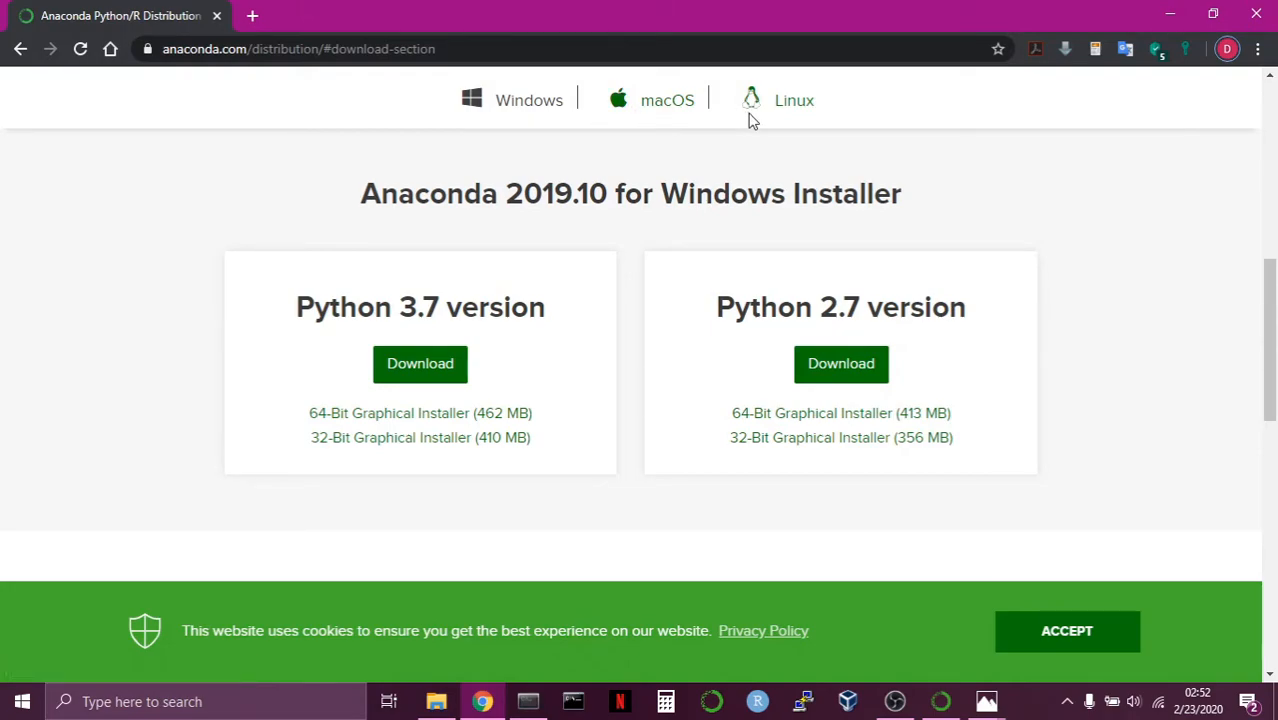
left_click(522, 414)
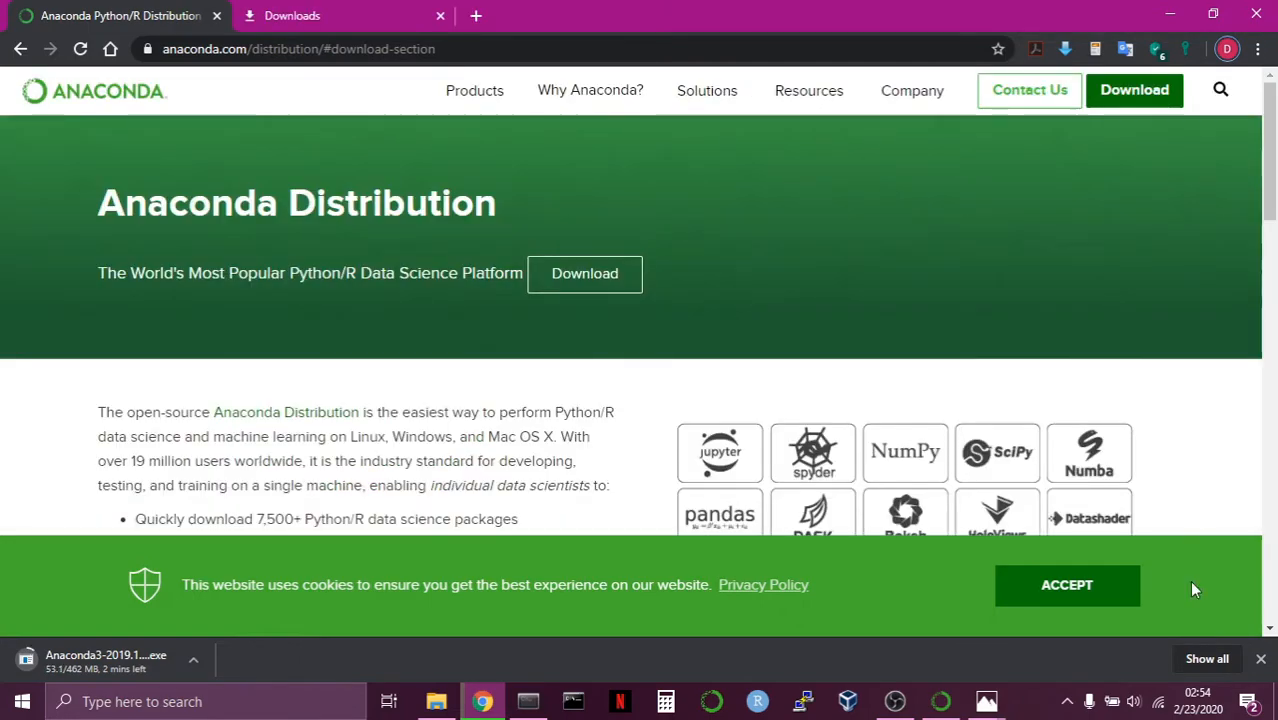
left_click(1190, 659)
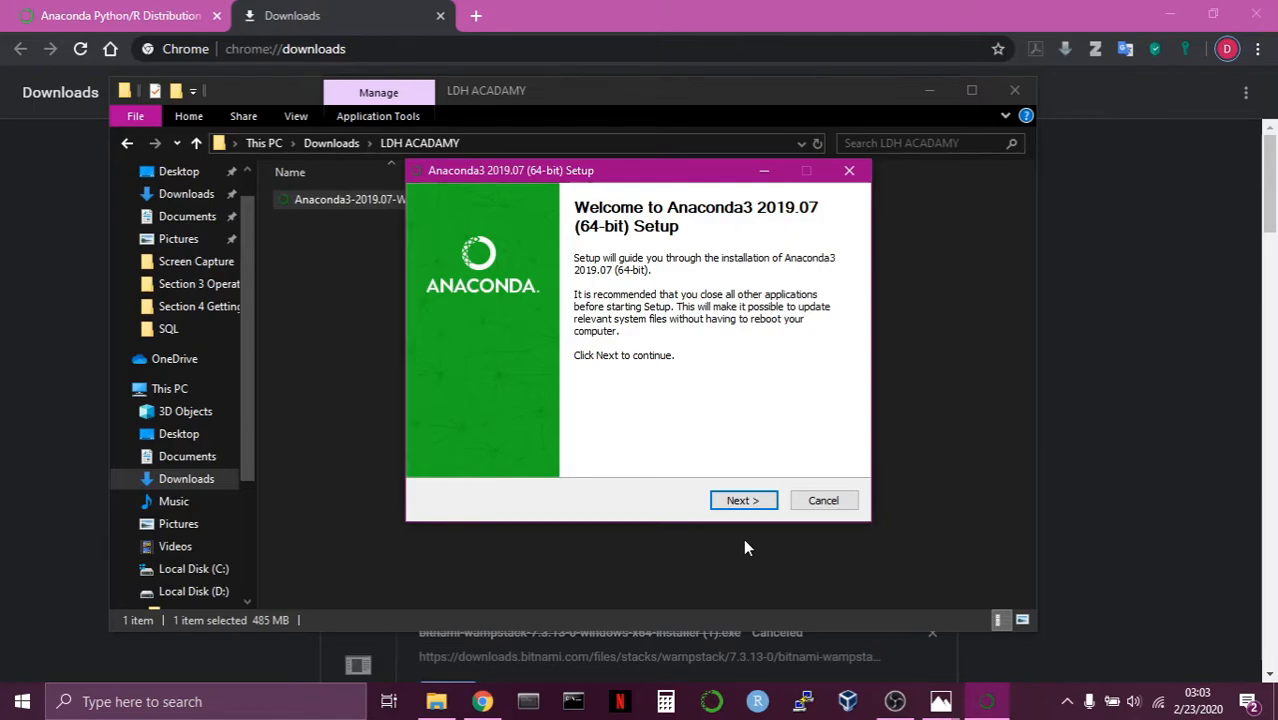
Accept the license agreement in the Anaconda3 2019.07 setup and keep the installation type Just Me.
left_click(739, 502)
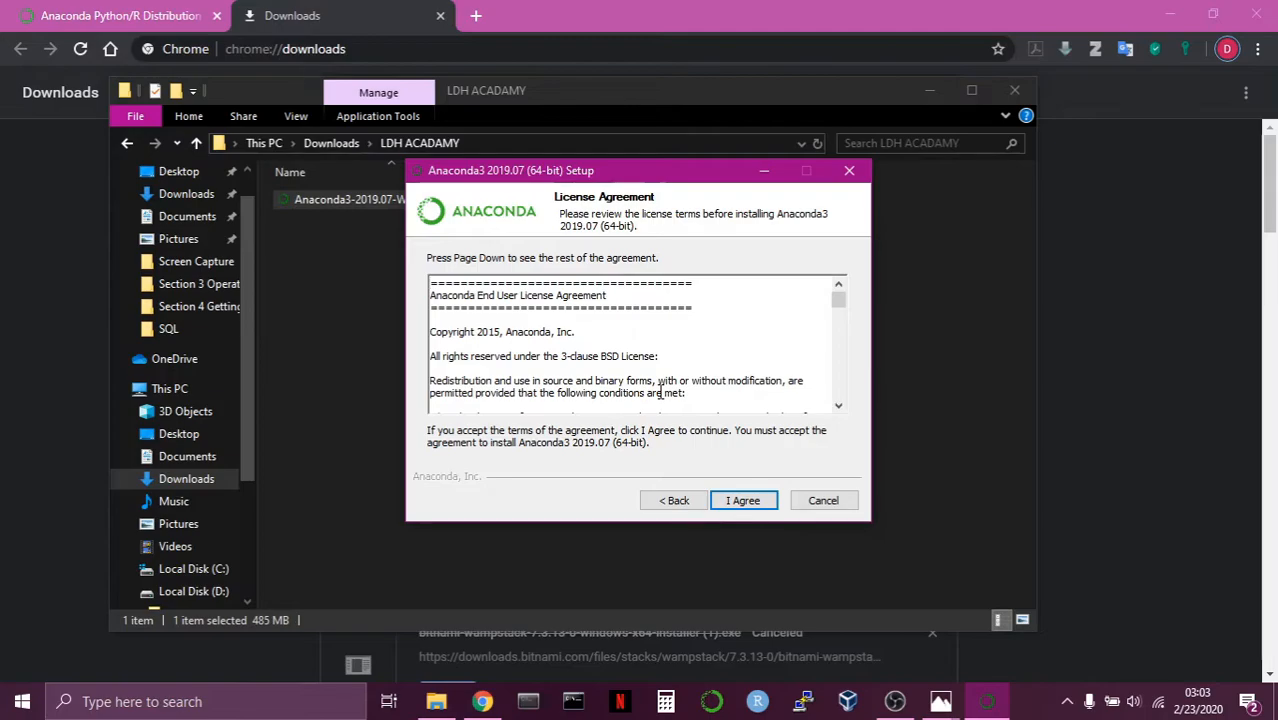
scroll(660, 392, "down", 10)
scroll(660, 392, "down", 10)
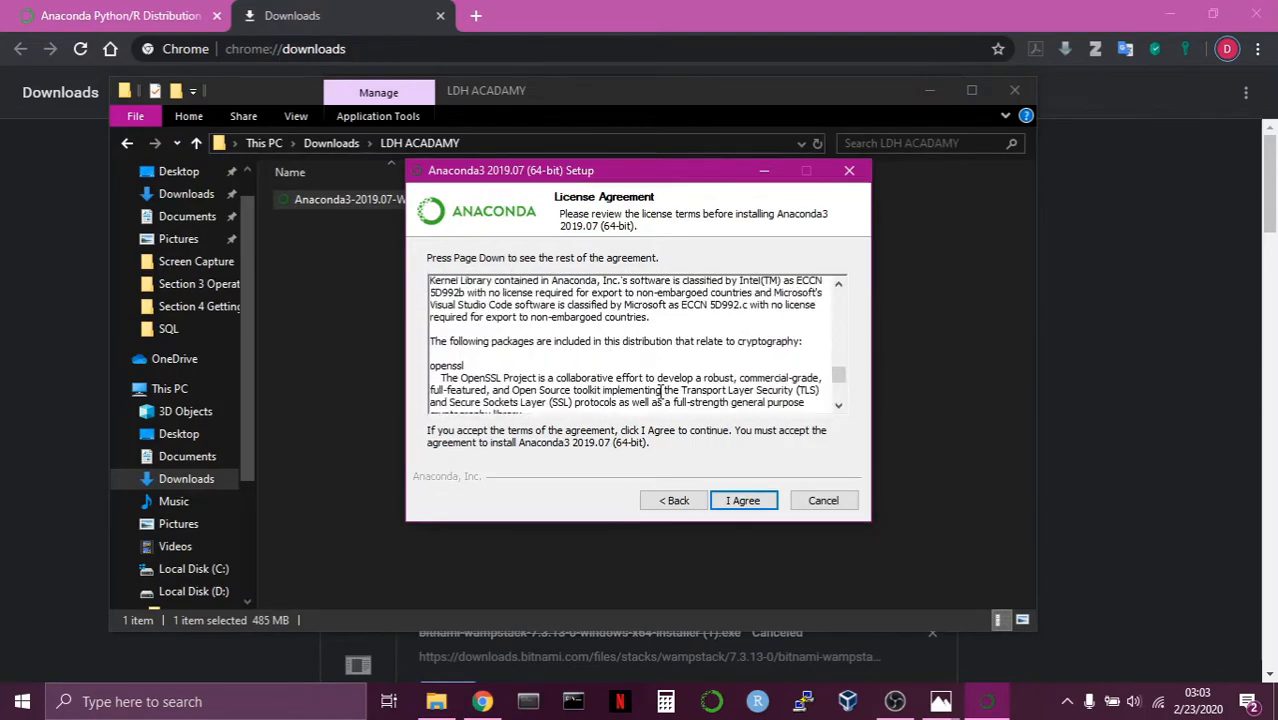
left_click(743, 501)
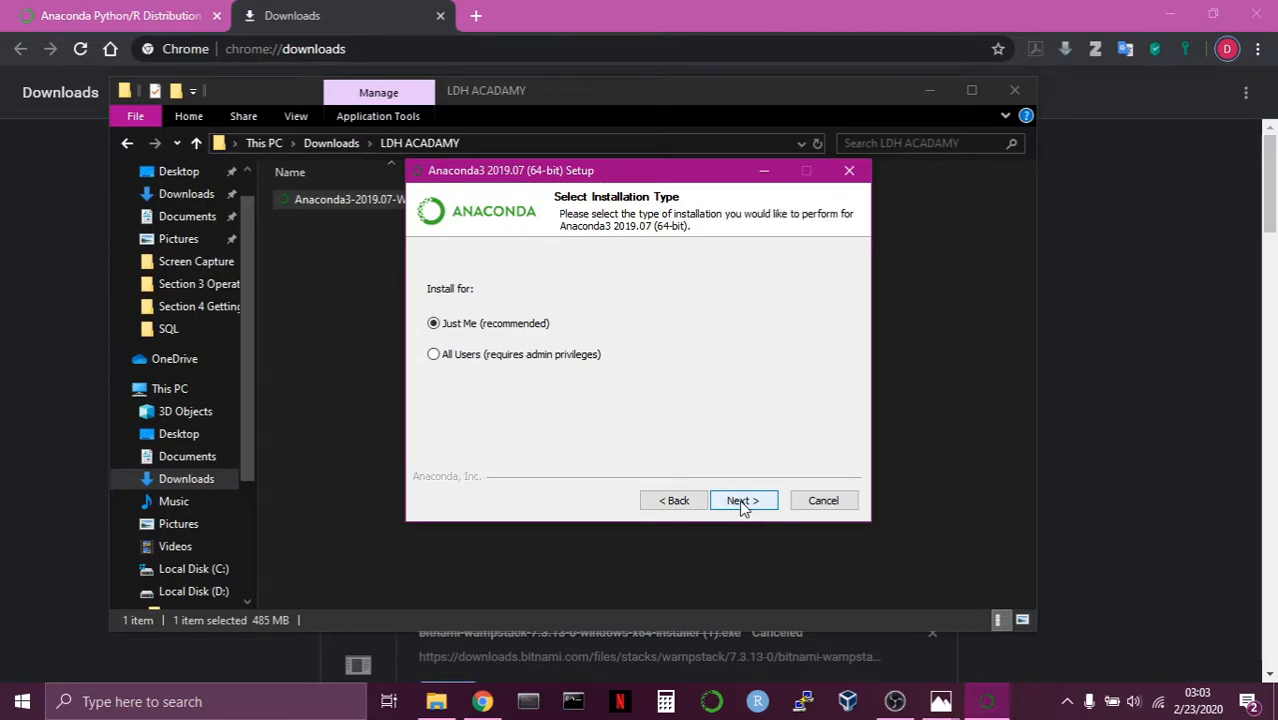
left_click(743, 500)
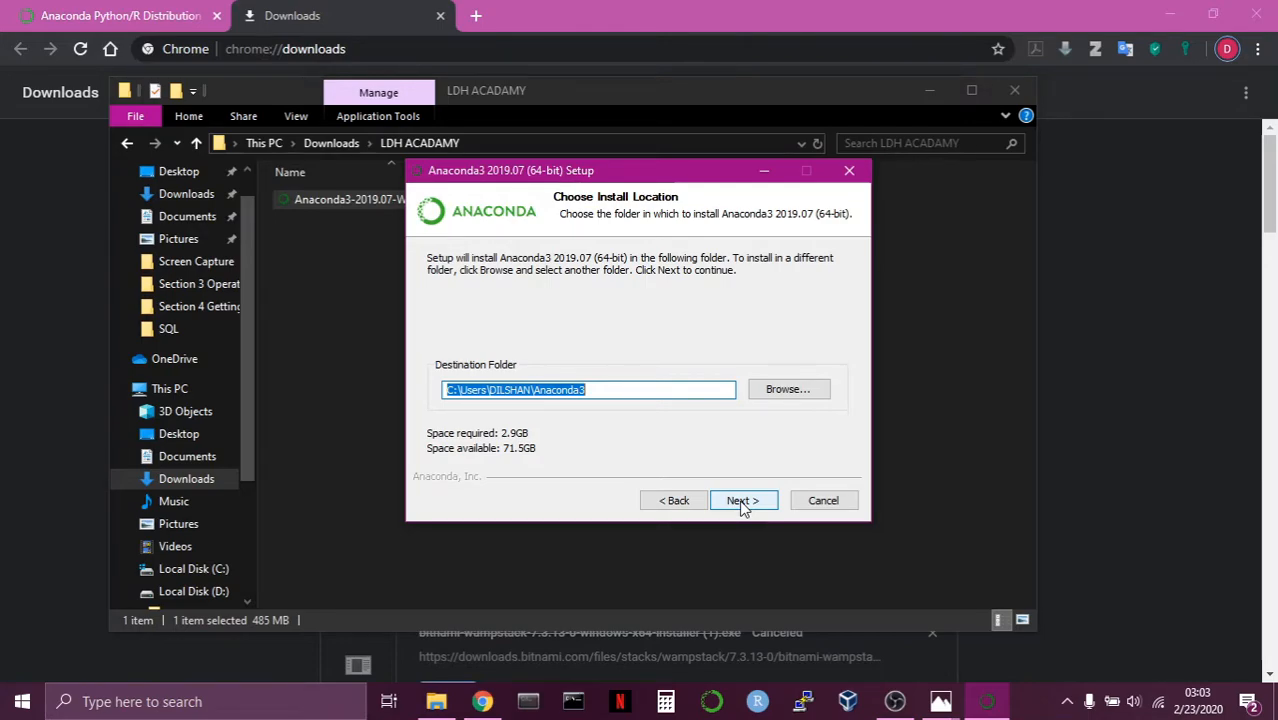
Keep the default destination folder and install Anaconda3 with only the option to register it as the default Python 3.7.
left_click(796, 395)
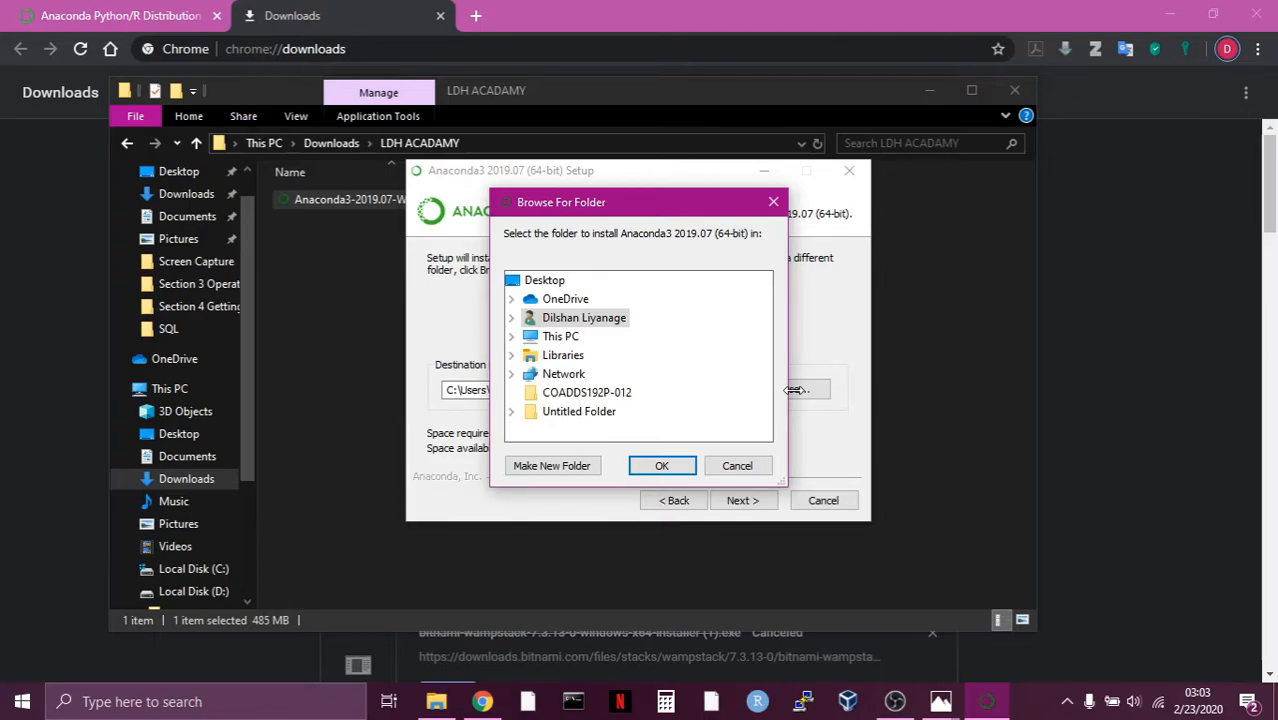
left_click(772, 202)
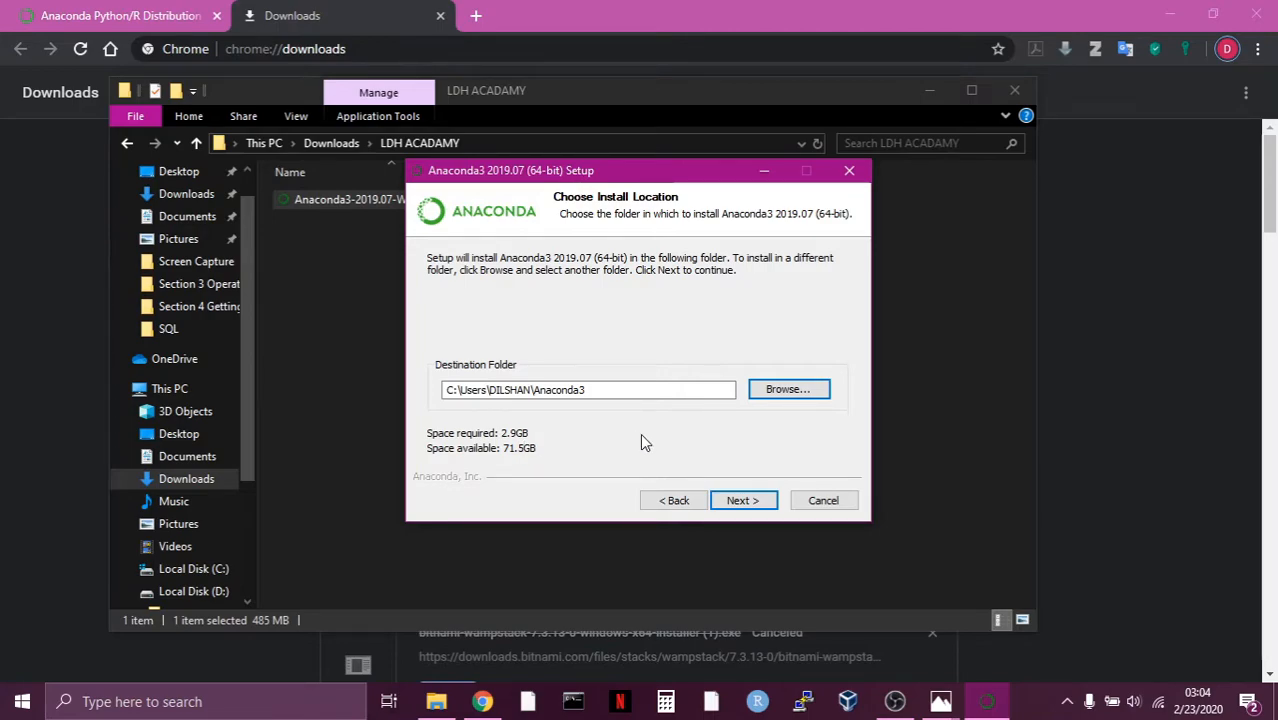
left_click(744, 510)
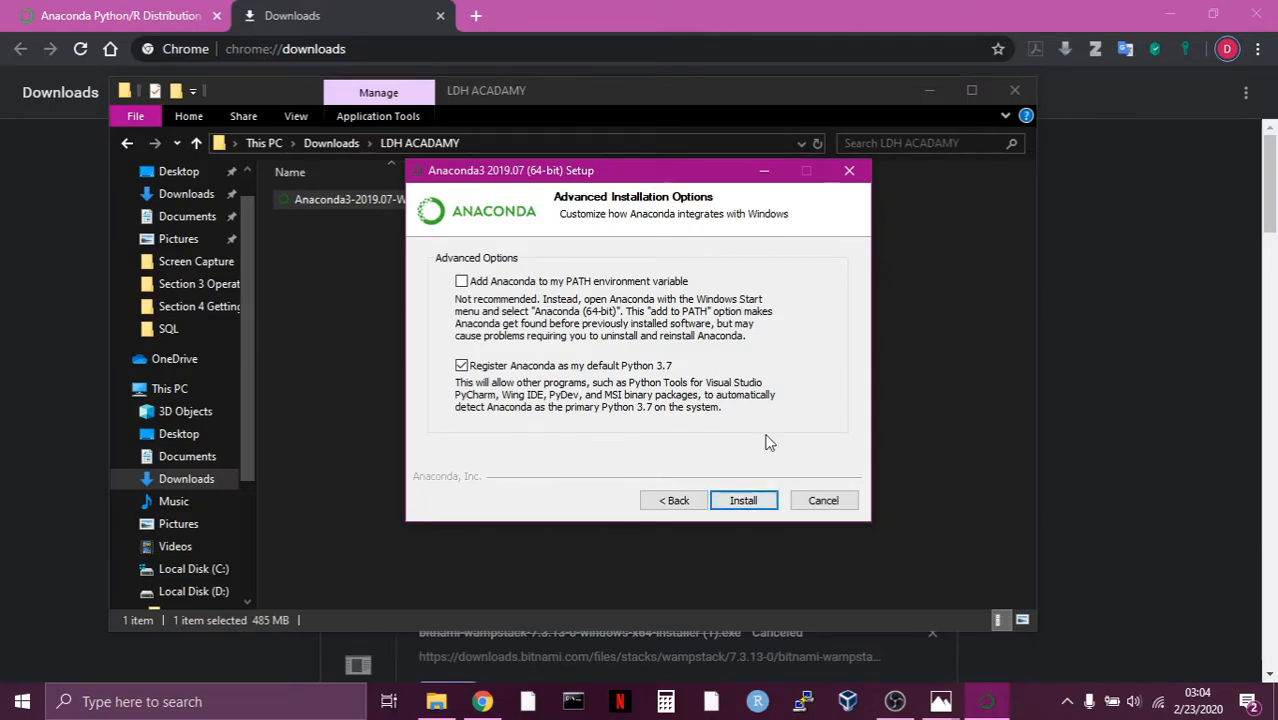
left_click(751, 500)
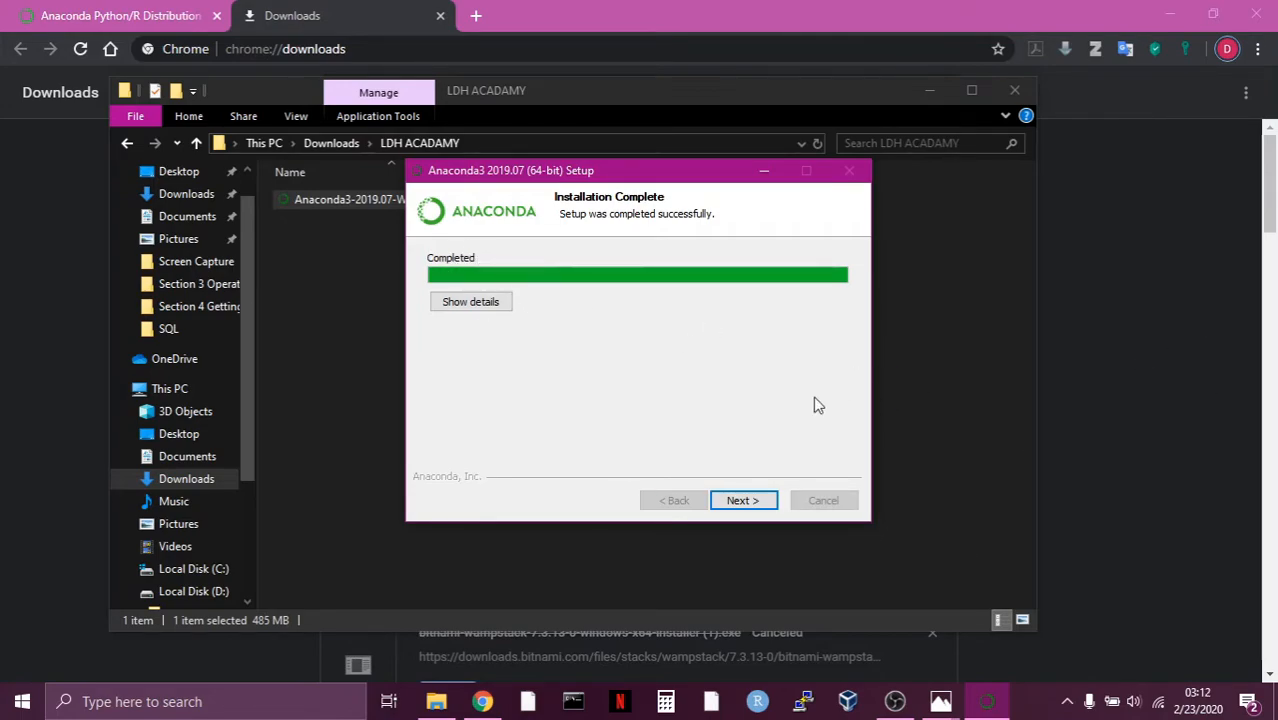
Finish the Anaconda3 setup with the Anaconda Cloud and getting-started learning options turned off.
left_click(742, 502)
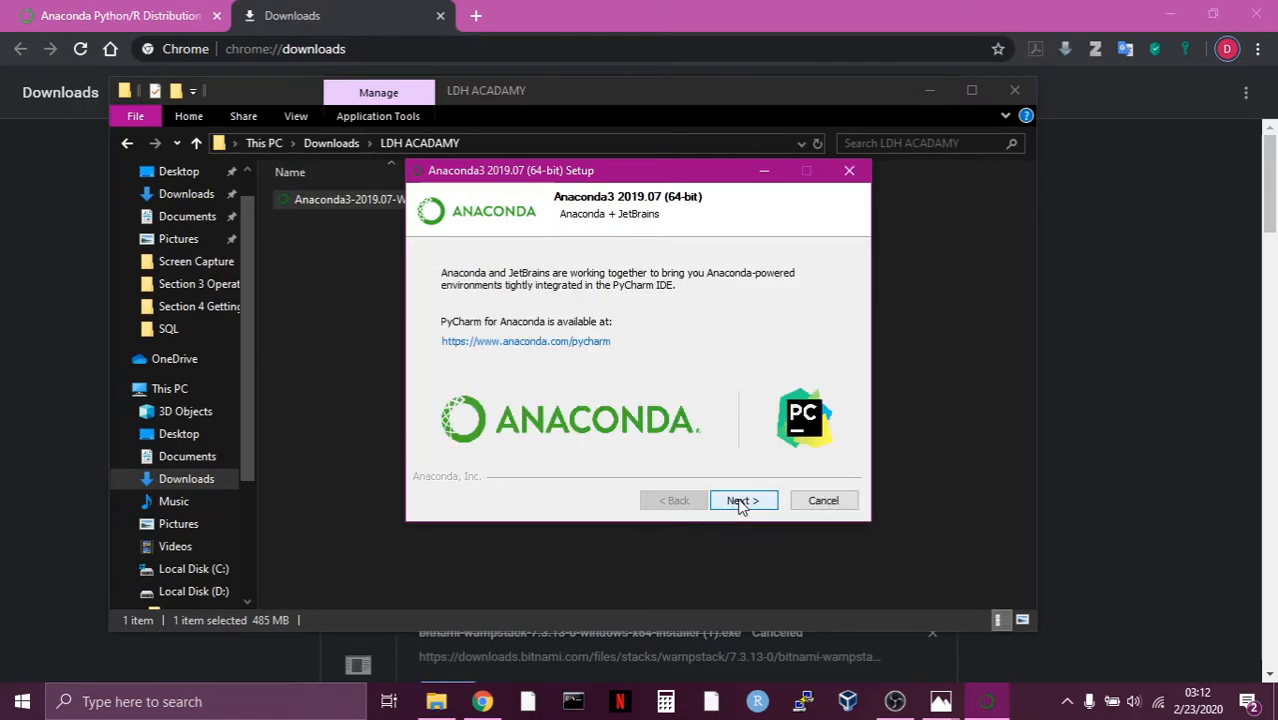
left_click(741, 502)
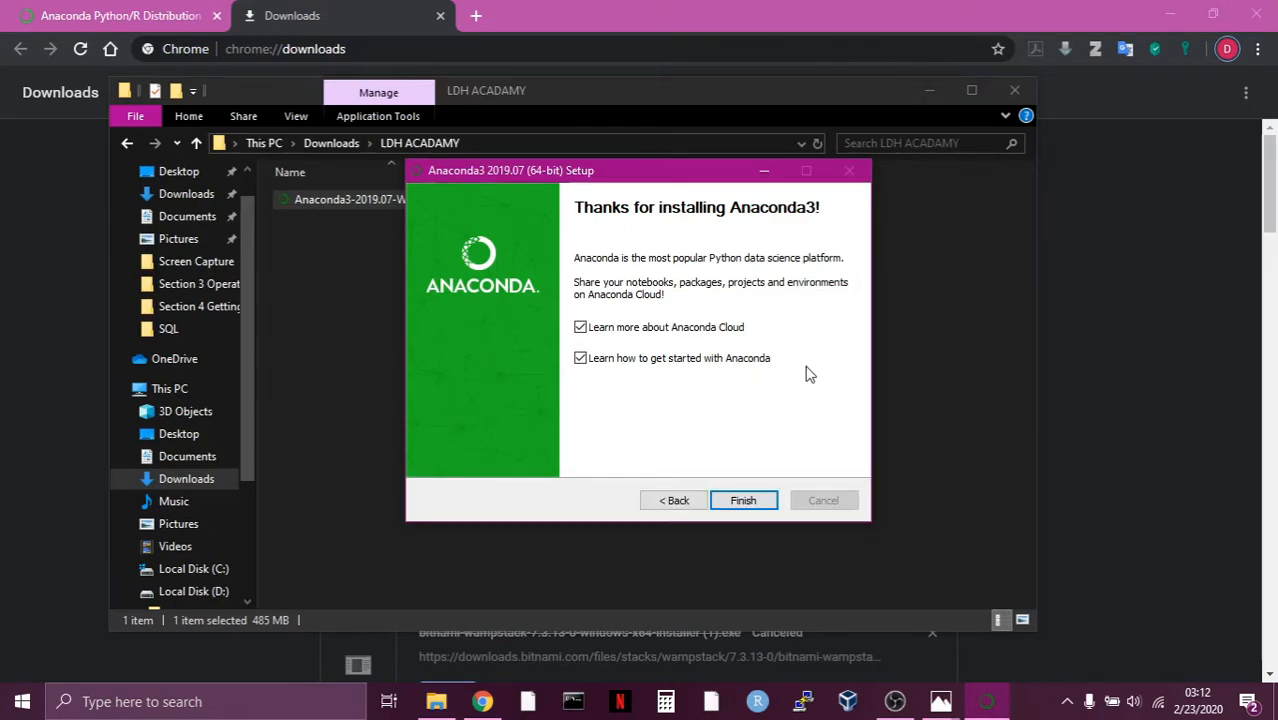
left_click(580, 358)
left_click(582, 334)
left_click(742, 501)
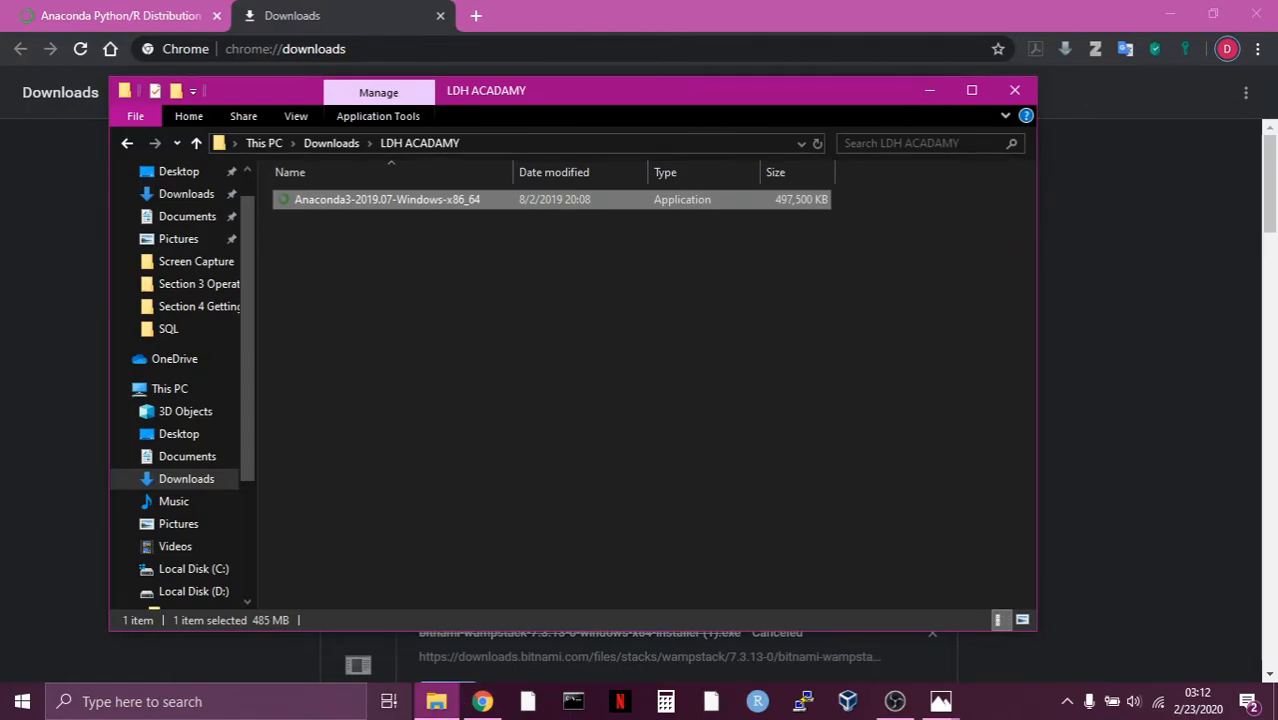
Find Anaconda Navigator with the Windows search "ana", open it and launch Jupyter Notebook from it.
left_click(200, 702)
type("ana")
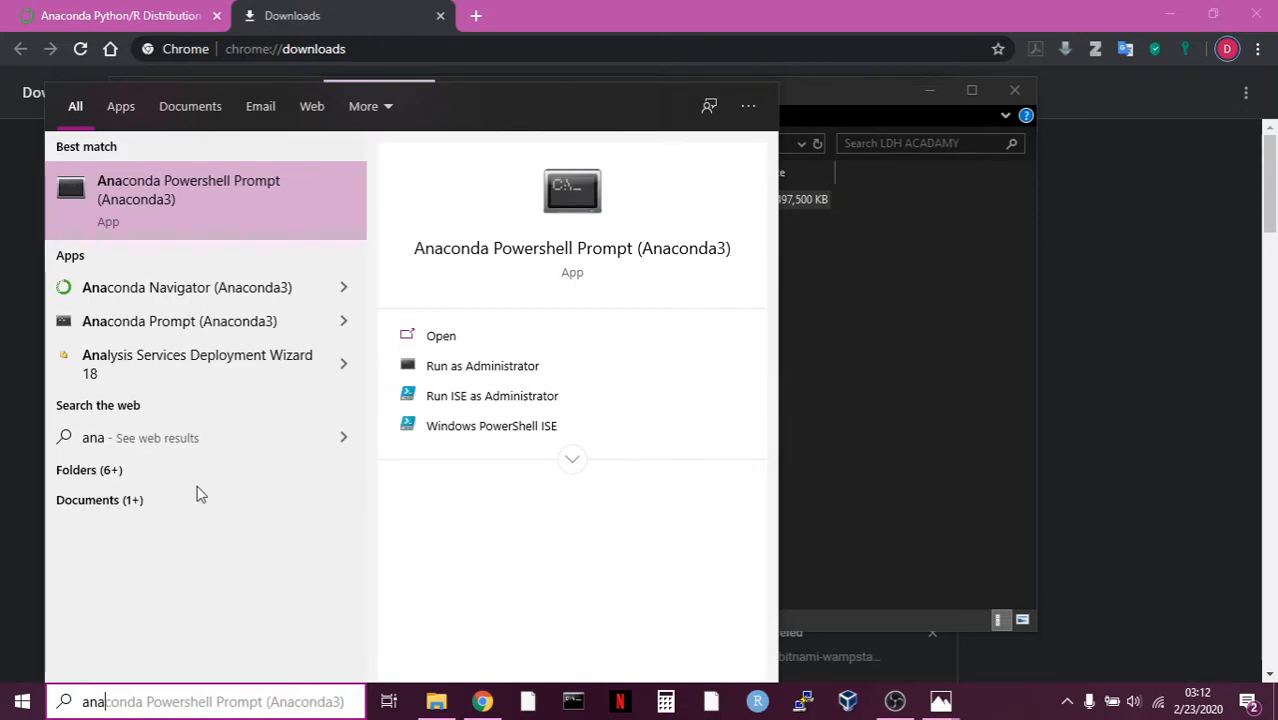
left_click(141, 300)
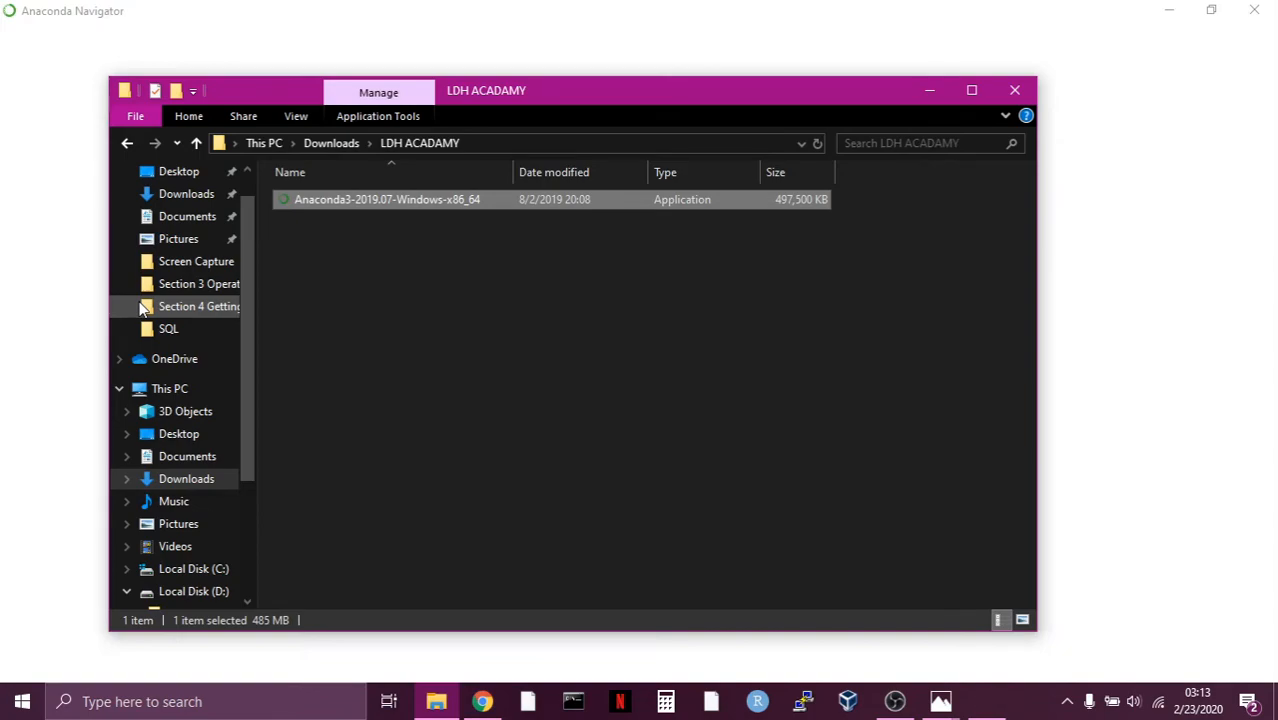
left_click(520, 32)
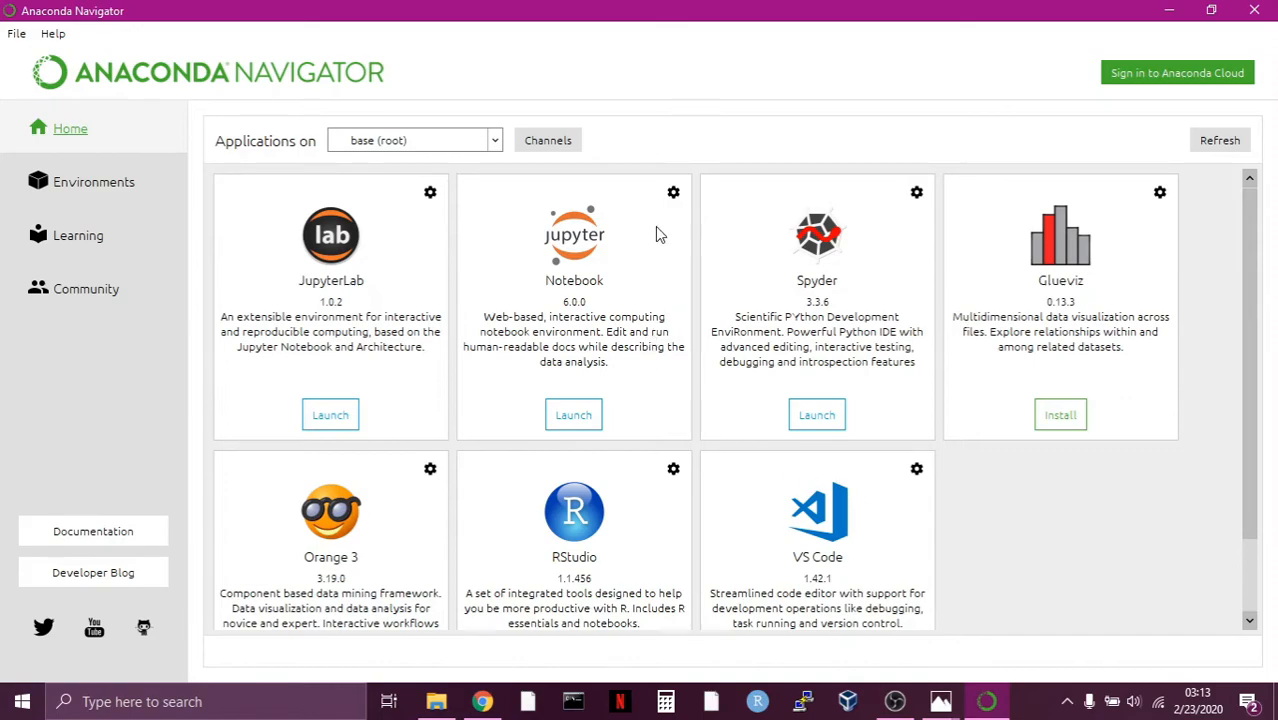
left_click(575, 422)
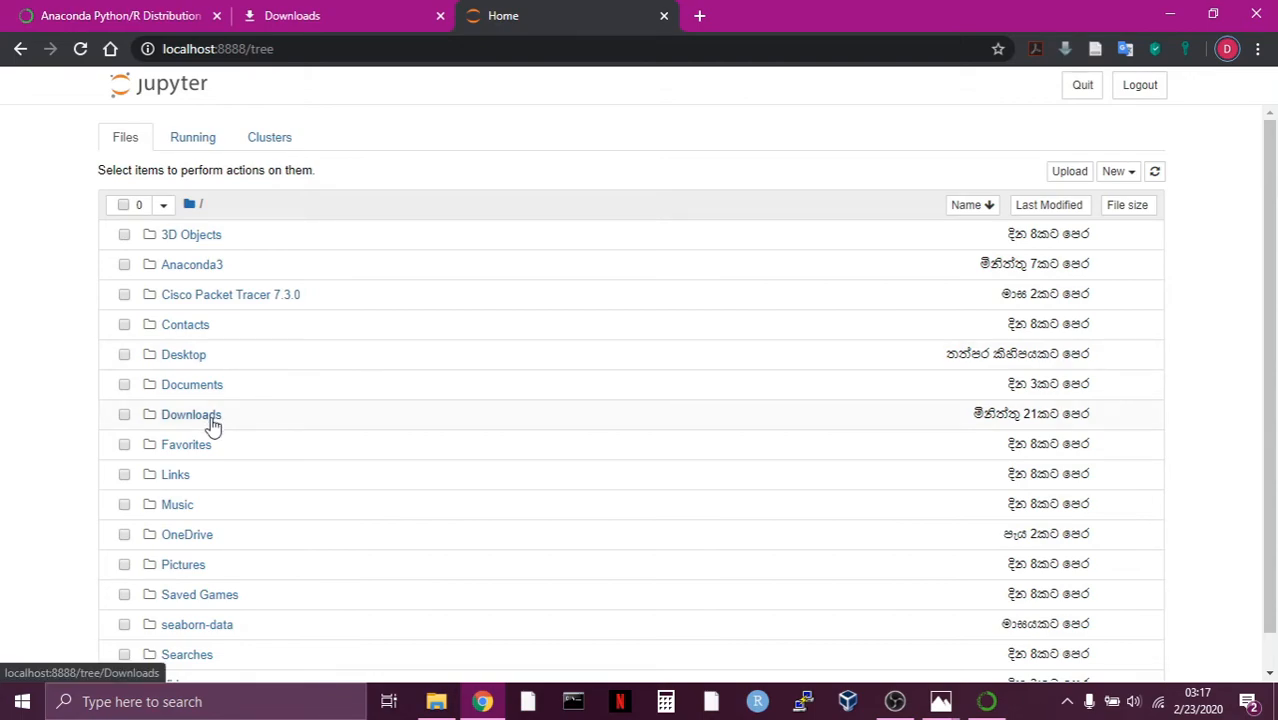
Create a new Python 3 notebook in the Desktop folder.
left_click(184, 356)
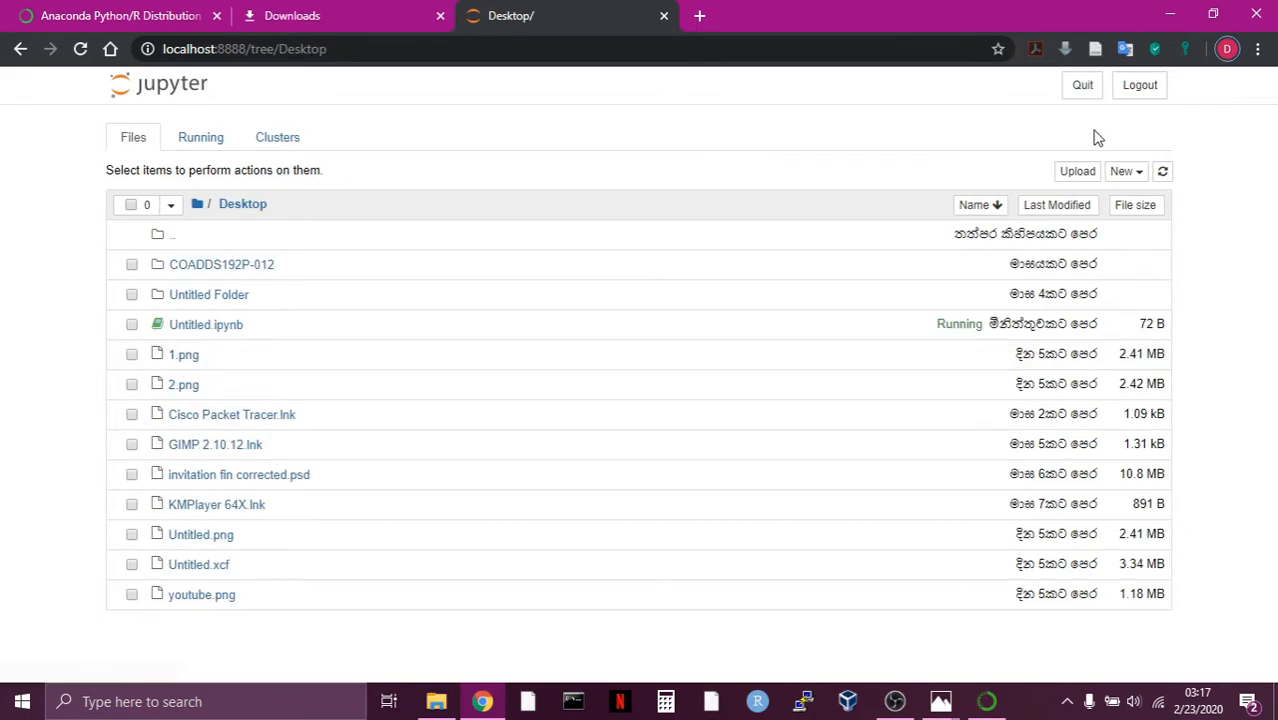
left_click(1130, 178)
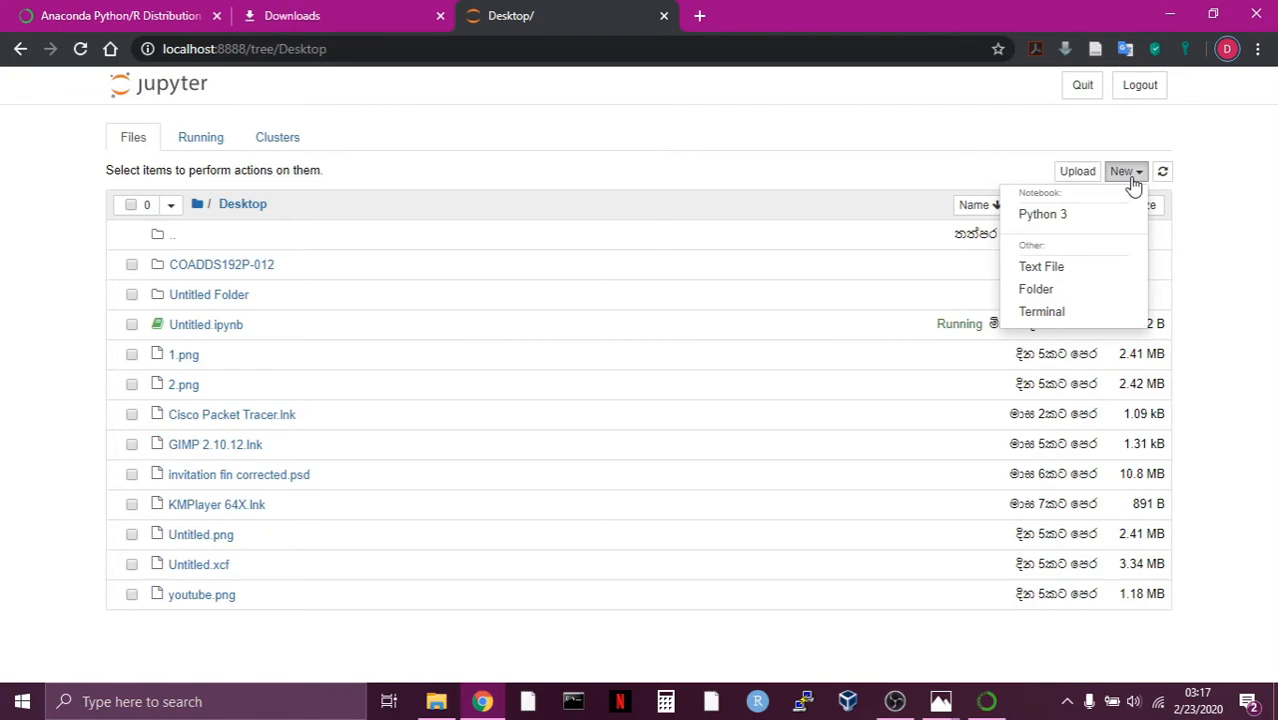
left_click(1057, 231)
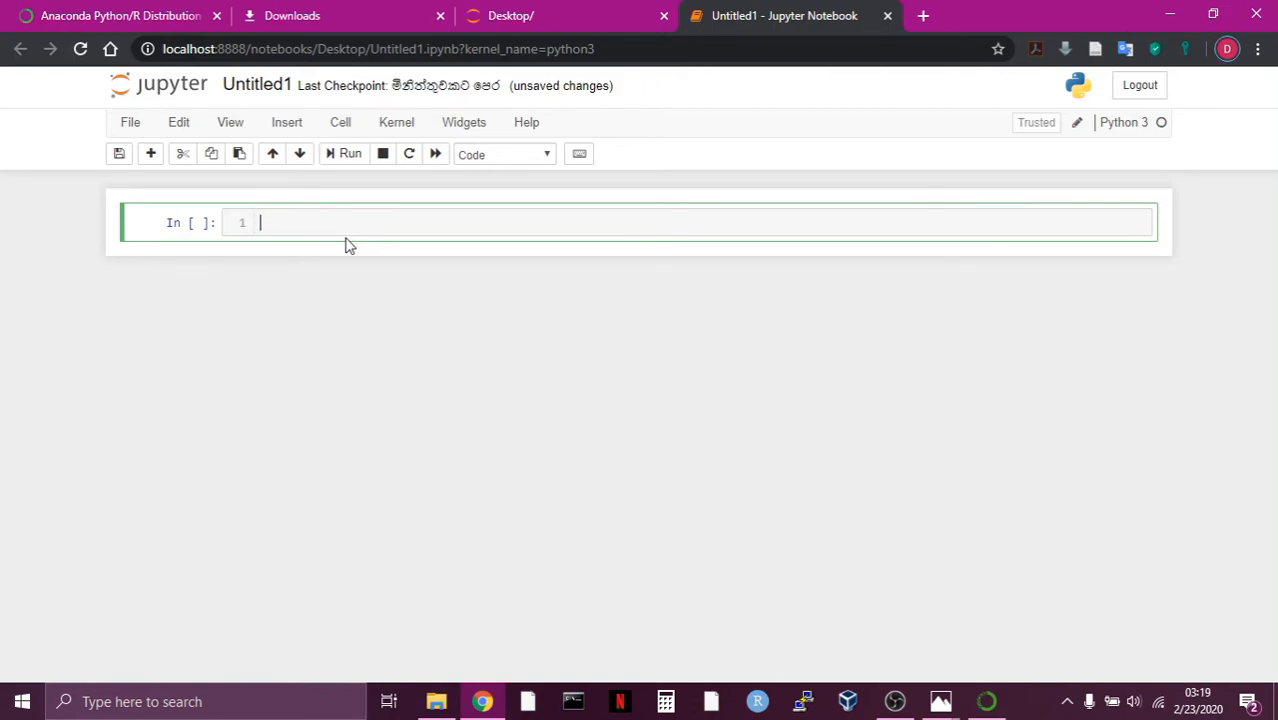
Enter print("hello world") in the first cell of the new notebook and run that cell twice.
type("print(\"hello world")
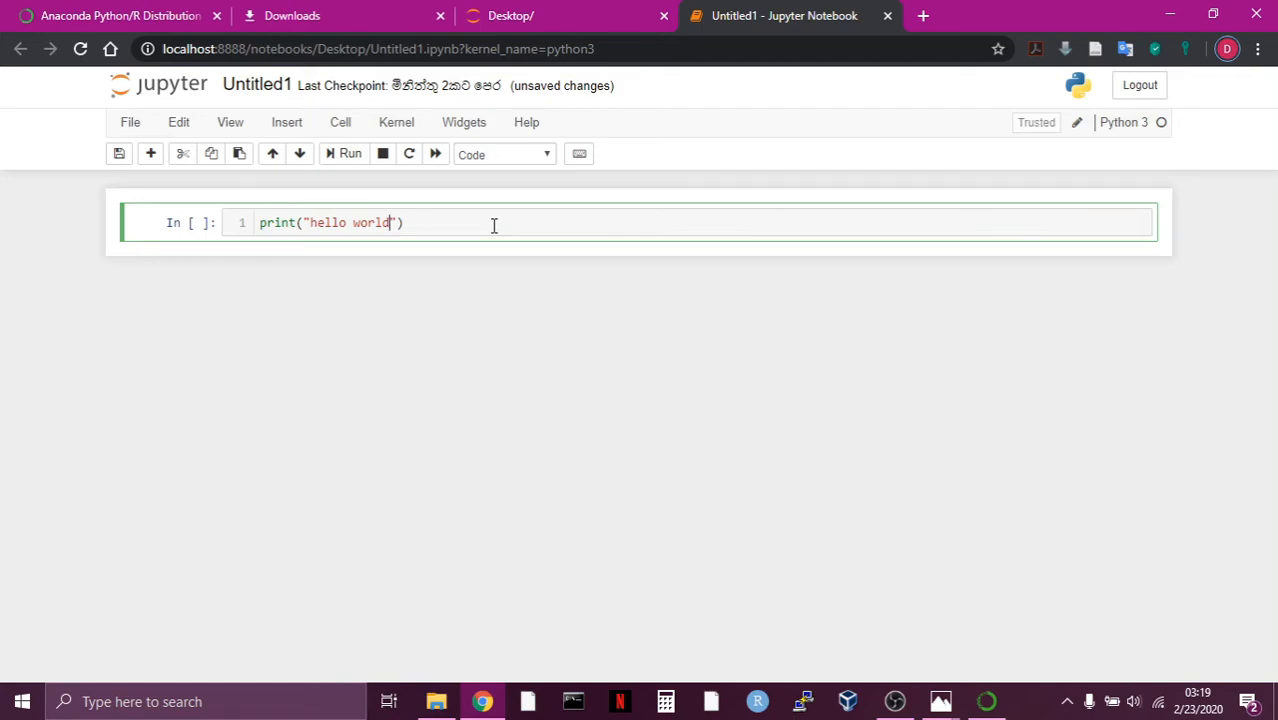
left_click(333, 160)
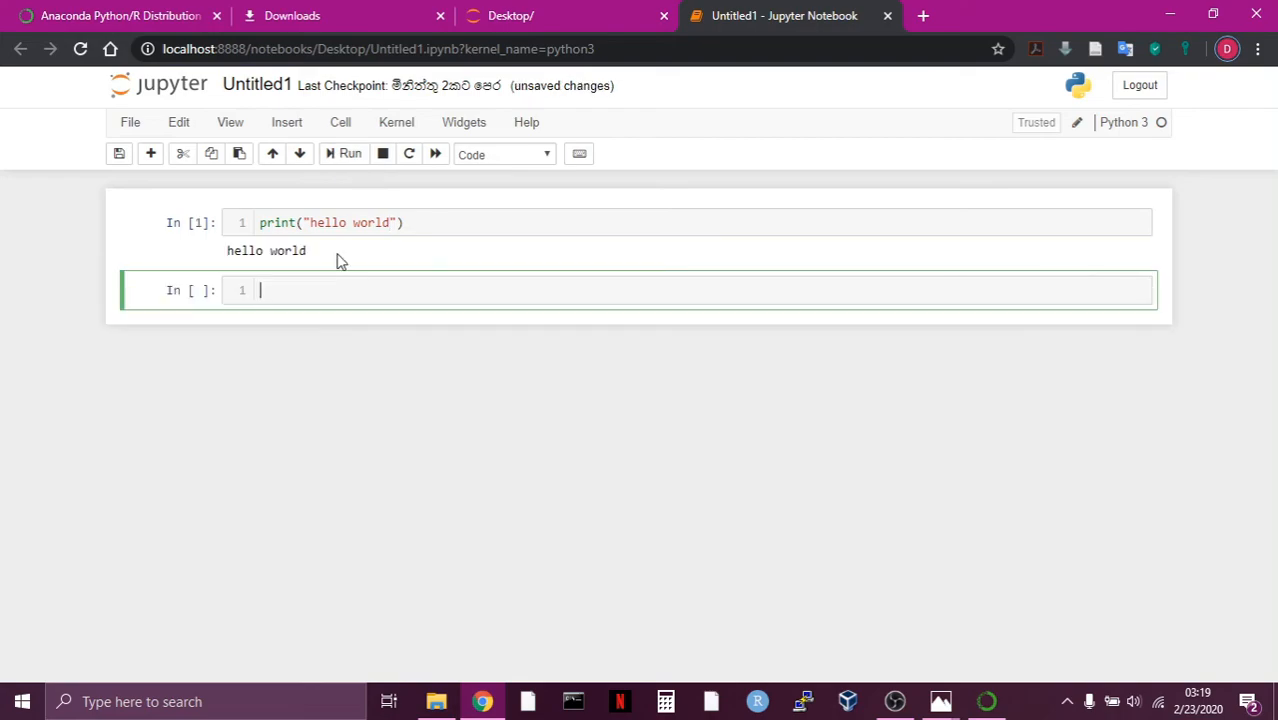
left_click(418, 235)
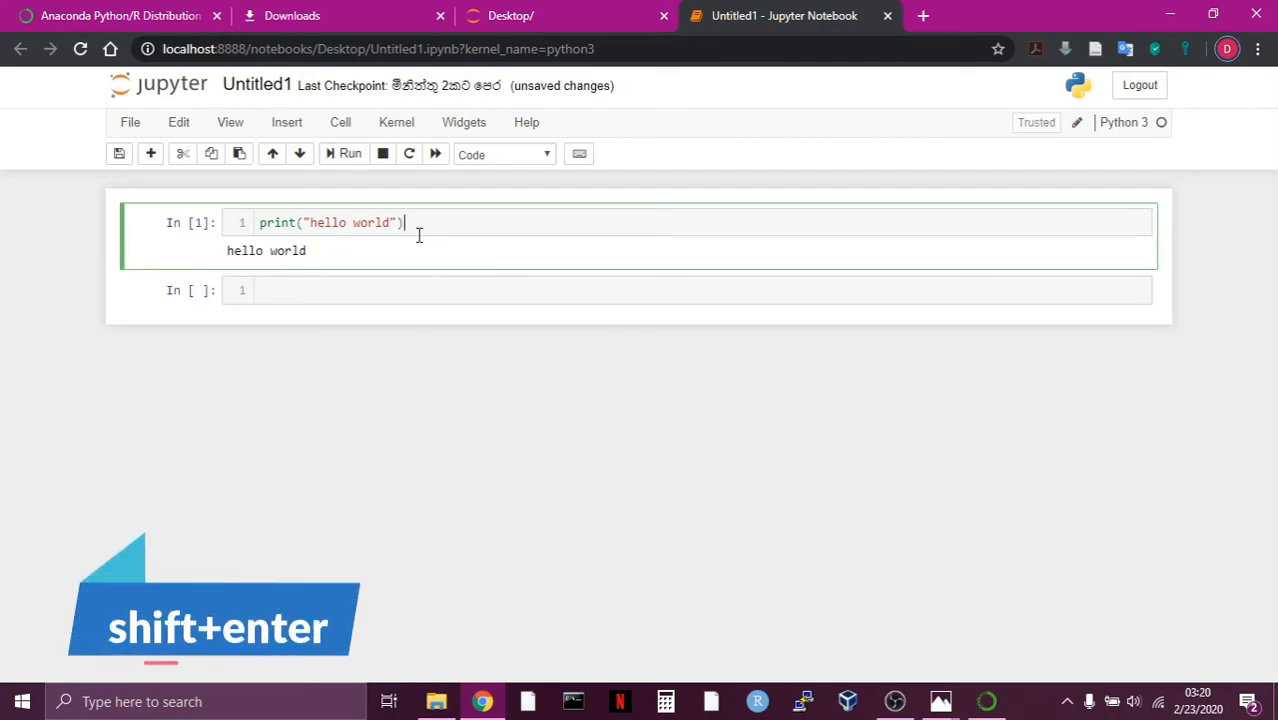
key("shift+Return")
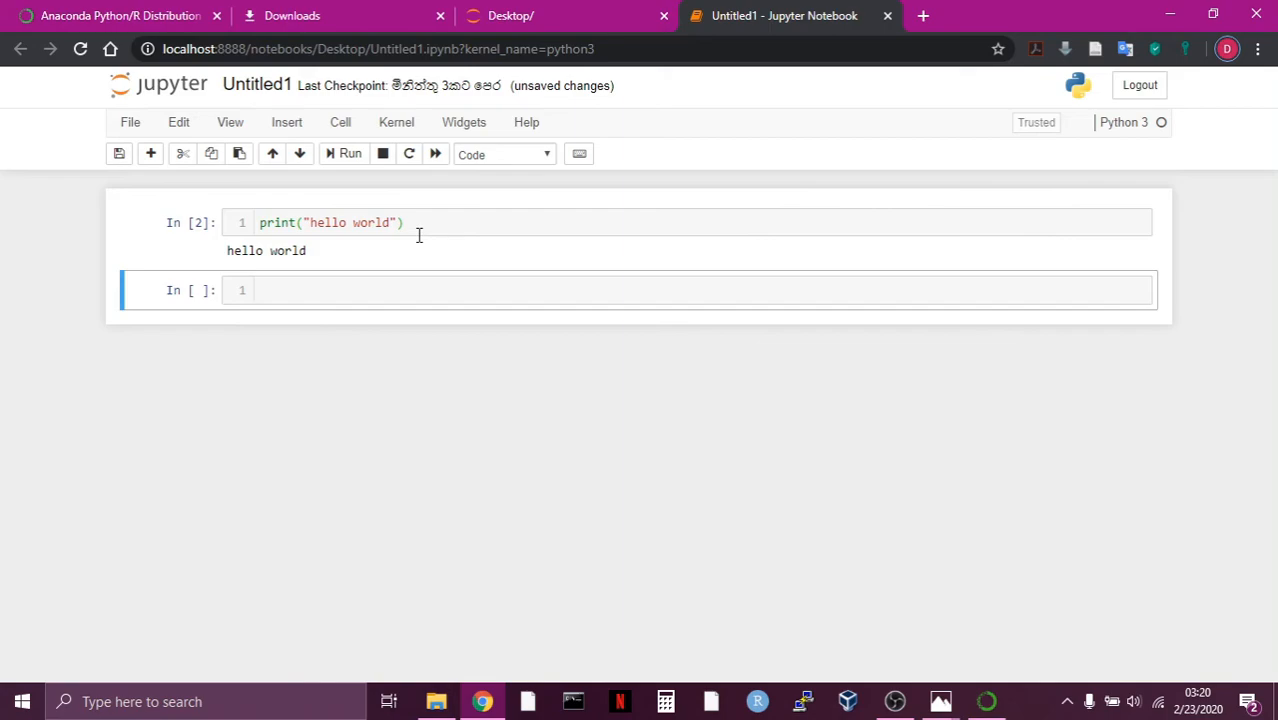
Rename the hello world notebook as python.
left_click(268, 88)
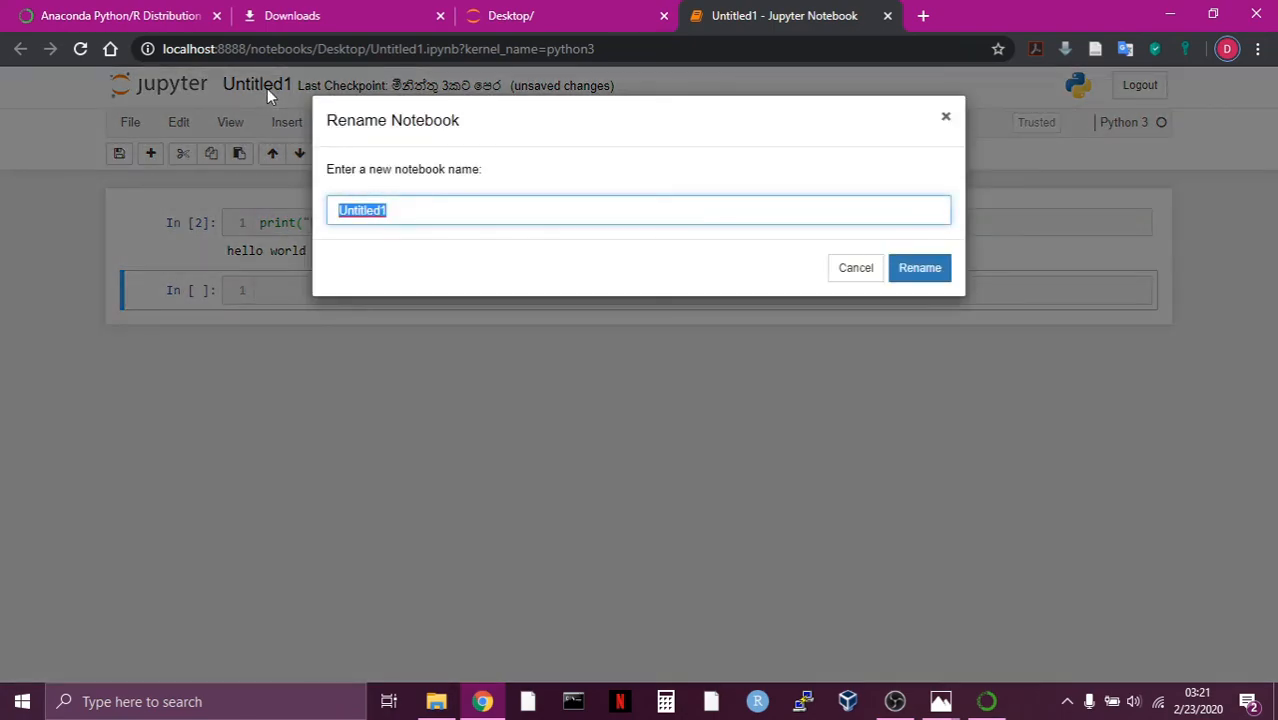
type("python")
left_click(911, 272)
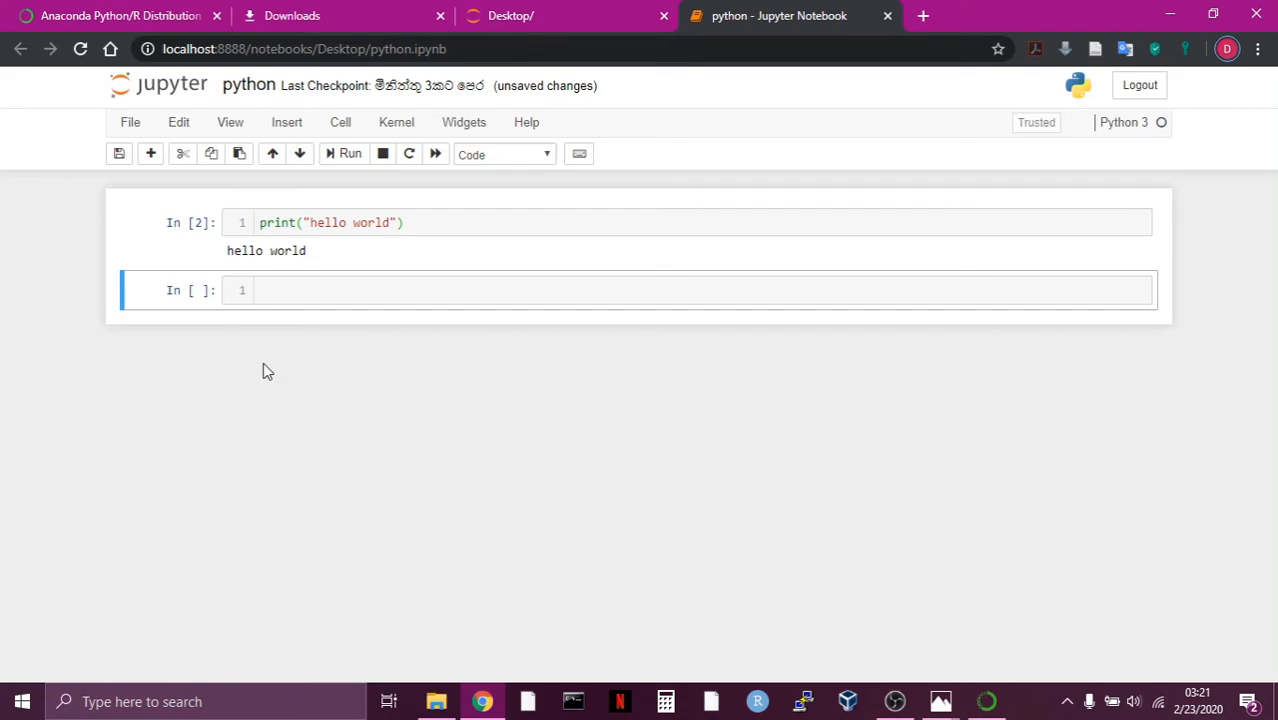
Download the notebook in html (.html) format and open the downloaded python.html file.
left_click(128, 124)
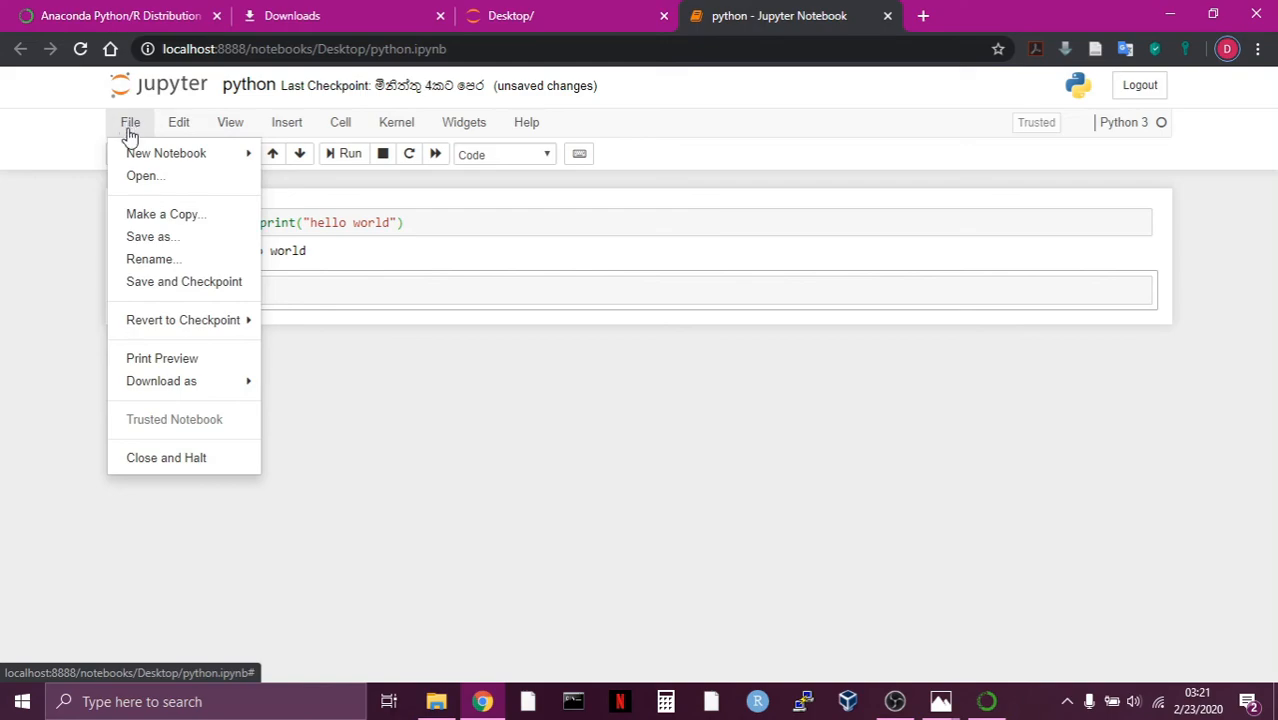
mouse_move(186, 384)
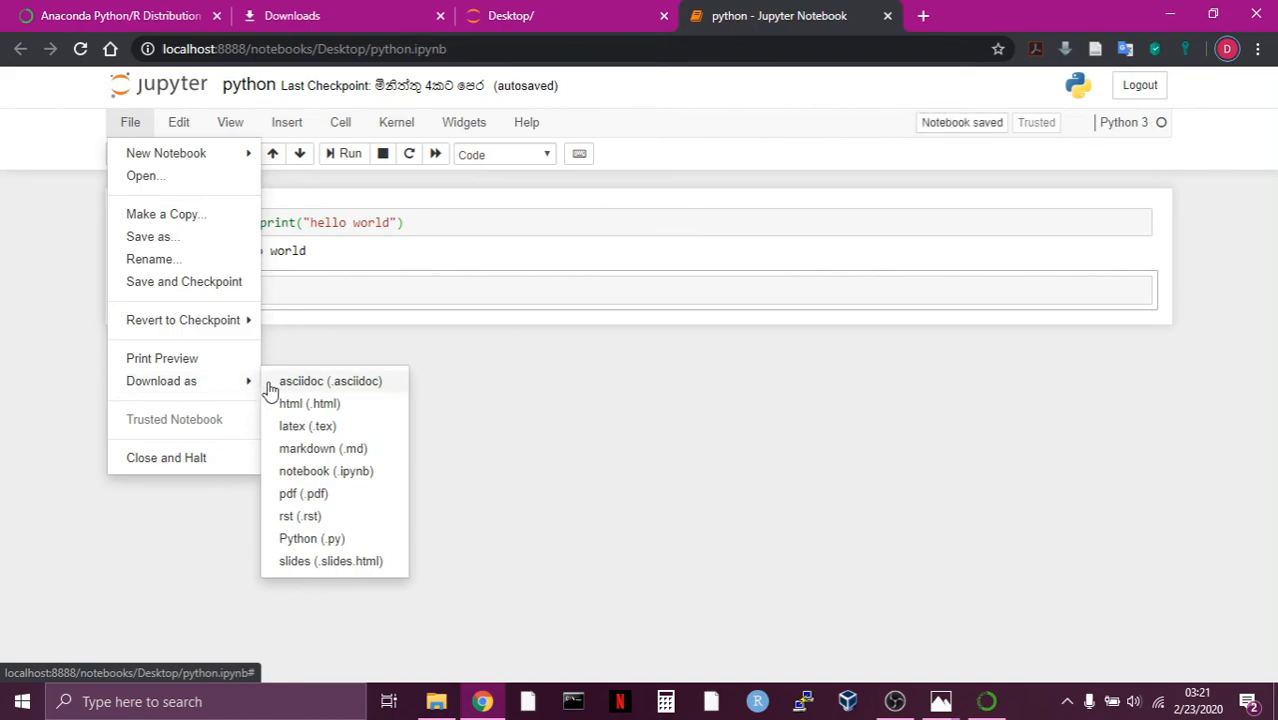
left_click(329, 410)
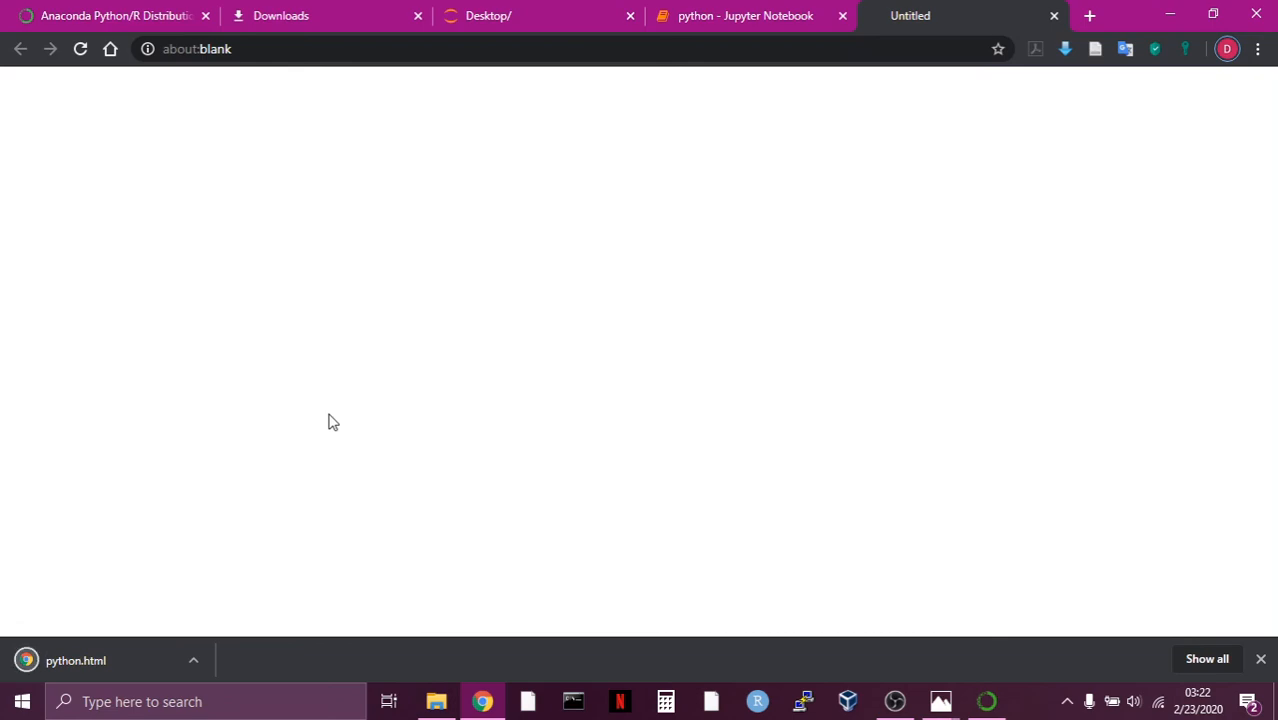
double_click(127, 660)
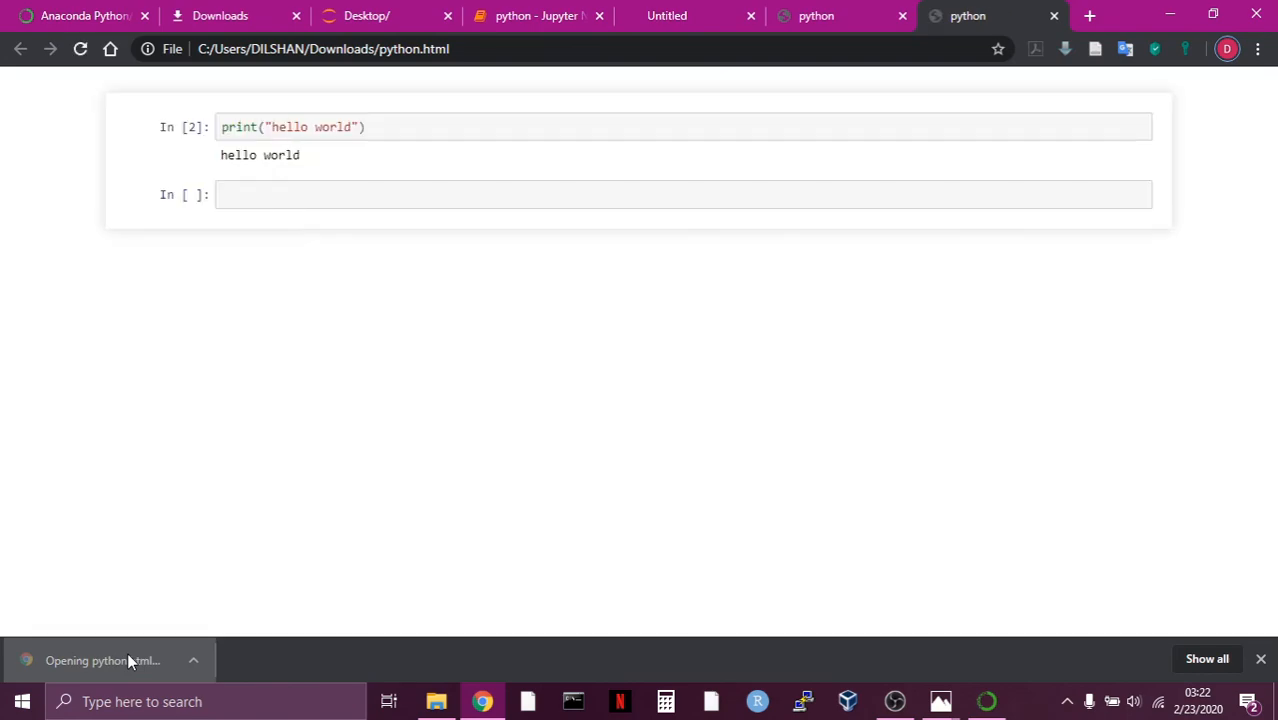